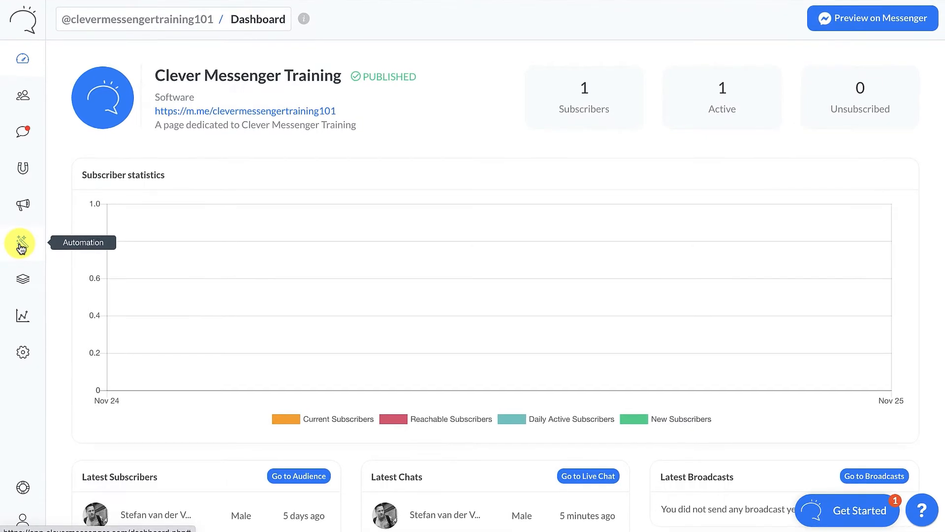
# Create a new promotional flow named "Lead Magnet Delivery" in the Flows Manager and choose to build it from scratch
pyautogui.click(22, 247)
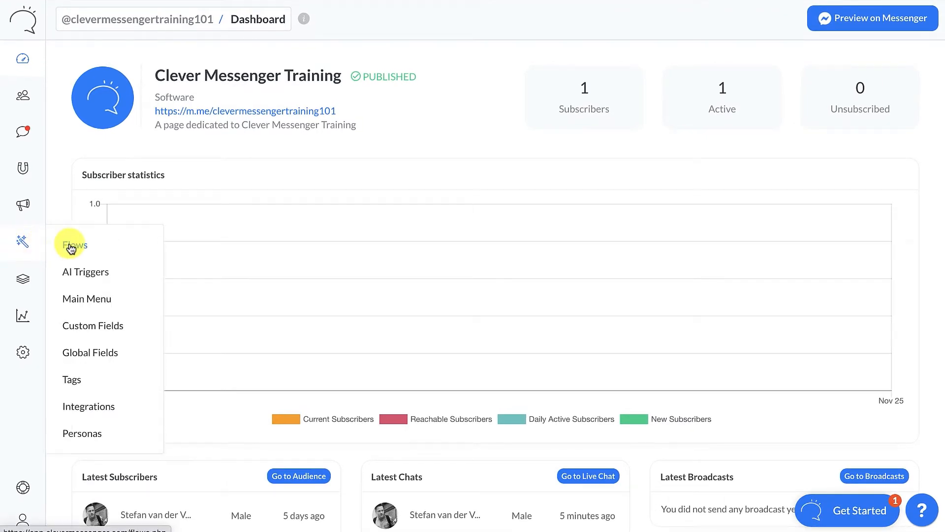
pyautogui.click(71, 246)
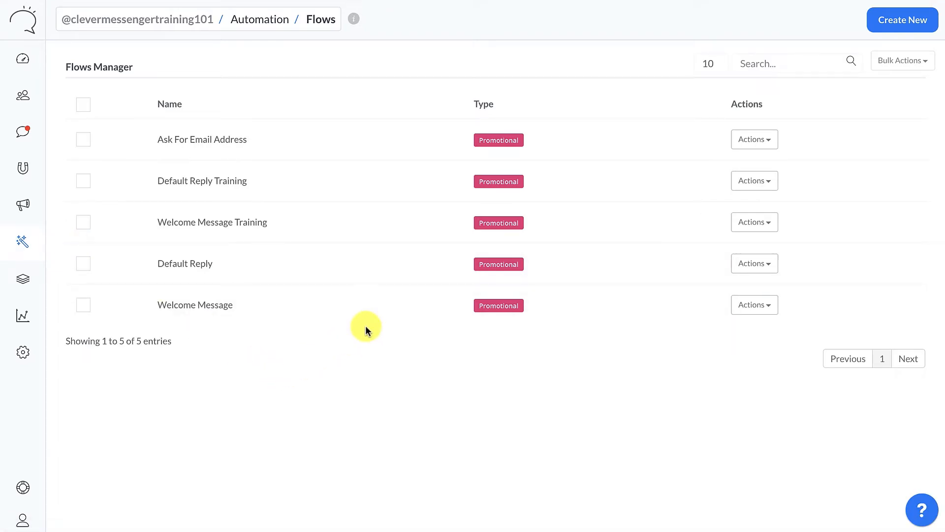
pyautogui.click(900, 24)
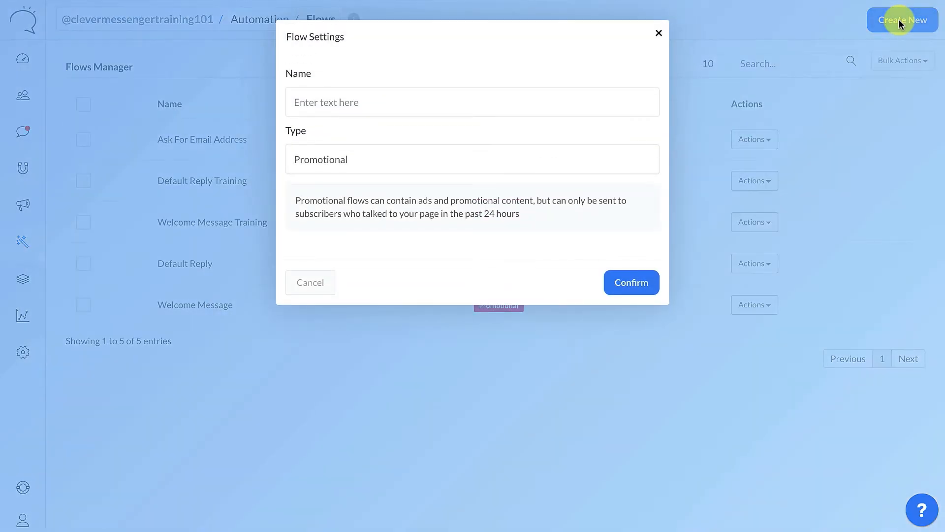
pyautogui.write('Lead Magnet Delivery')
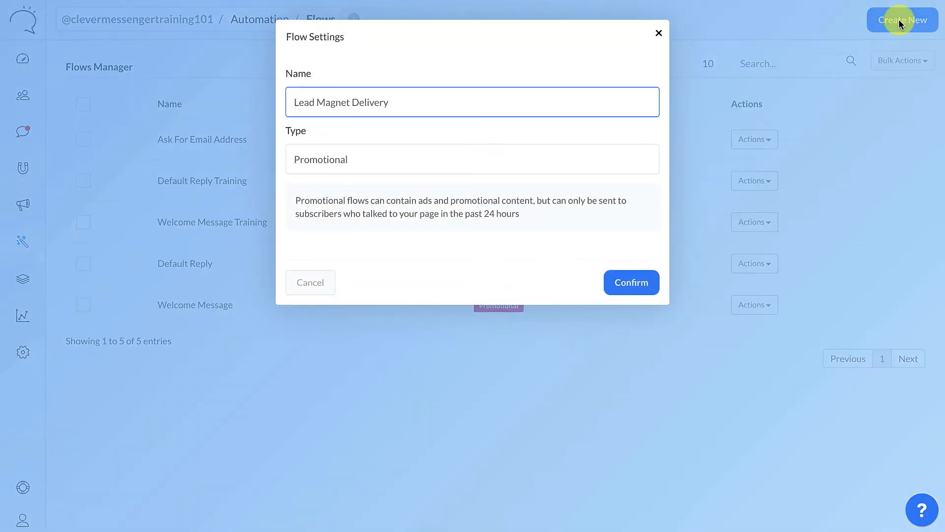
pyautogui.click(638, 284)
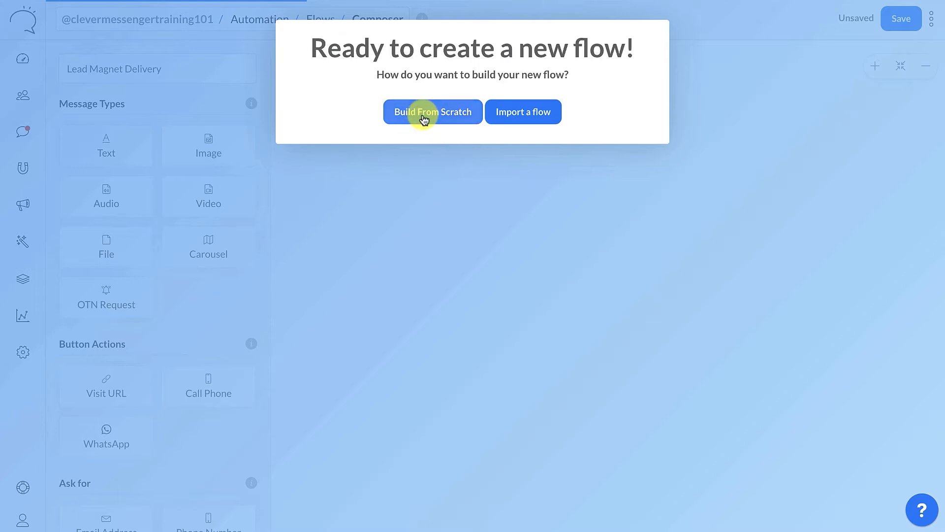
pyautogui.click(423, 117)
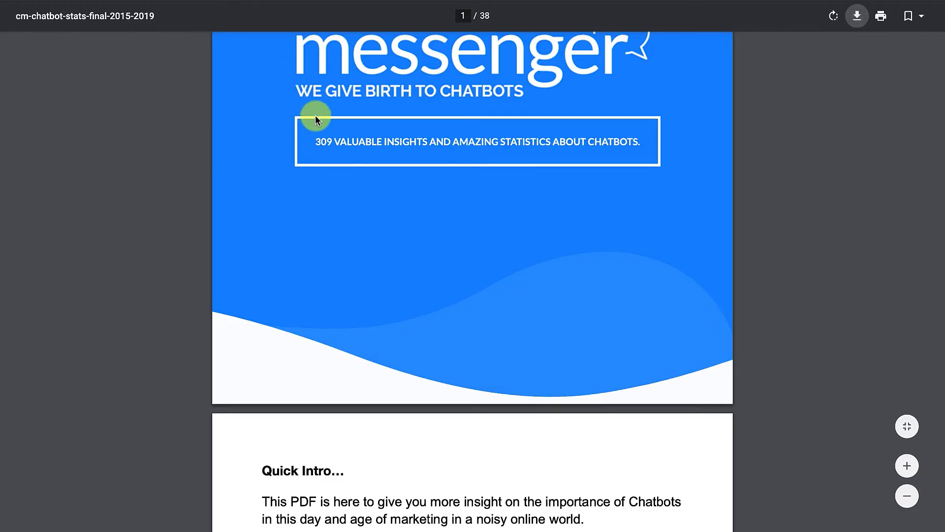
# Look through the cm-chatbot-stats-final-2015-2019 PDF, examining its statistics, closing page and special offer links
pyautogui.scroll(5, 315, 118)
pyautogui.scroll(-20, 316, 118)
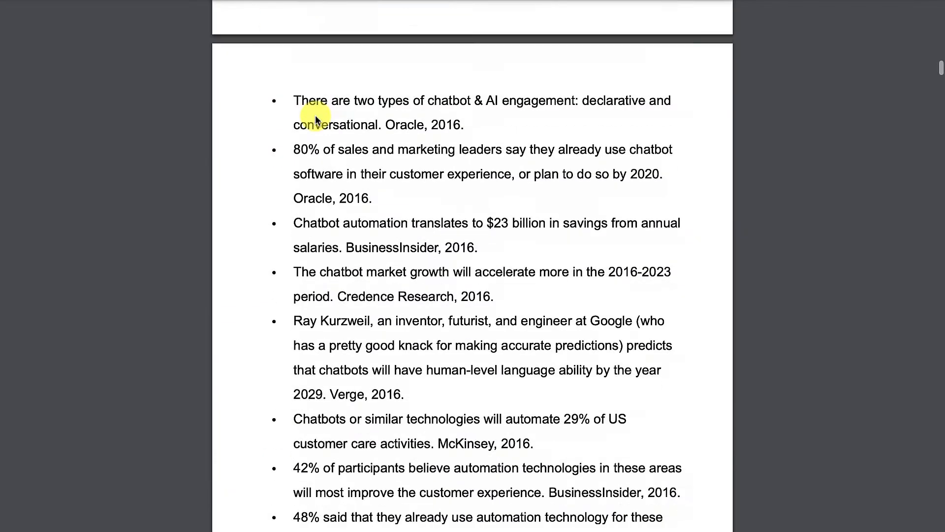
pyautogui.scroll(-20, 316, 119)
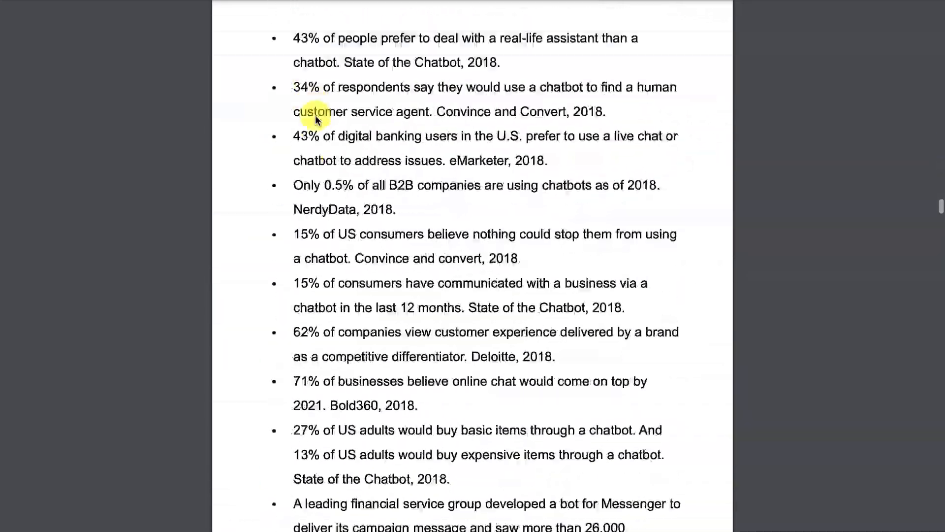
pyautogui.scroll(-20, 316, 119)
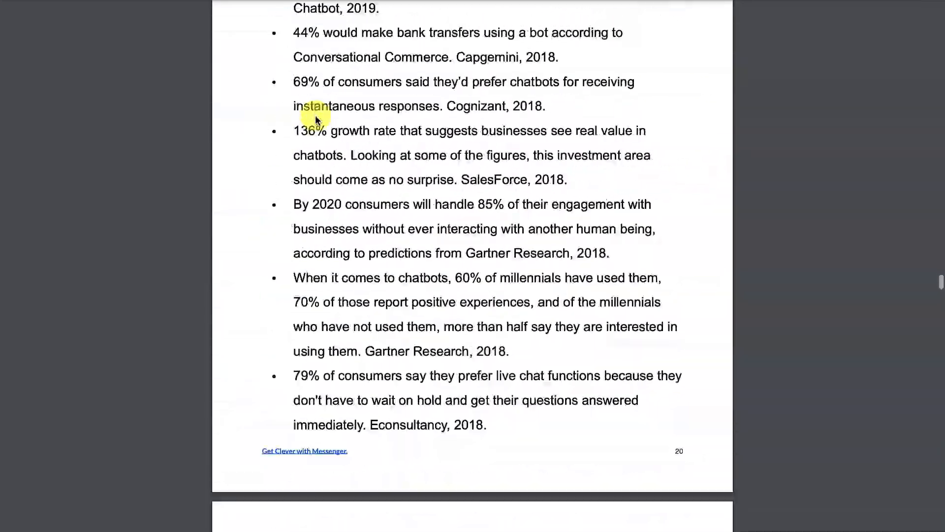
pyautogui.scroll(-20, 315, 119)
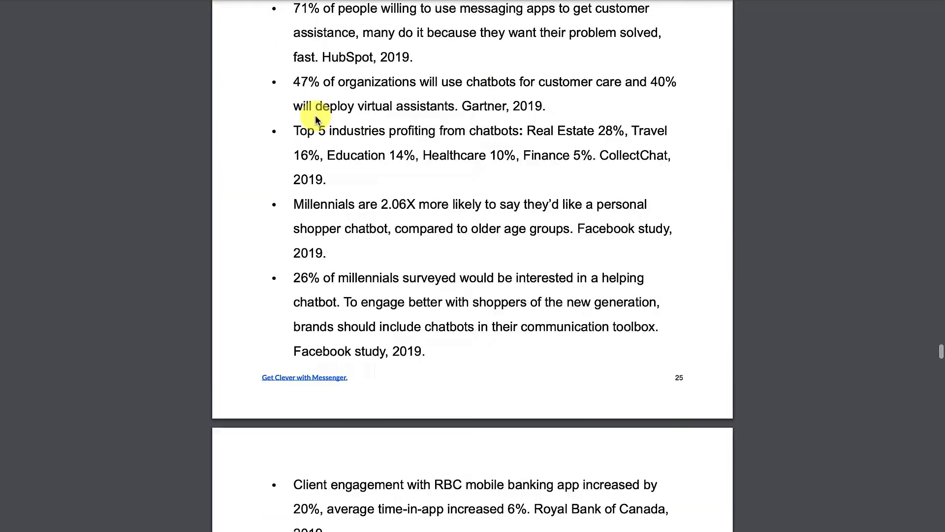
pyautogui.scroll(-8, 315, 119)
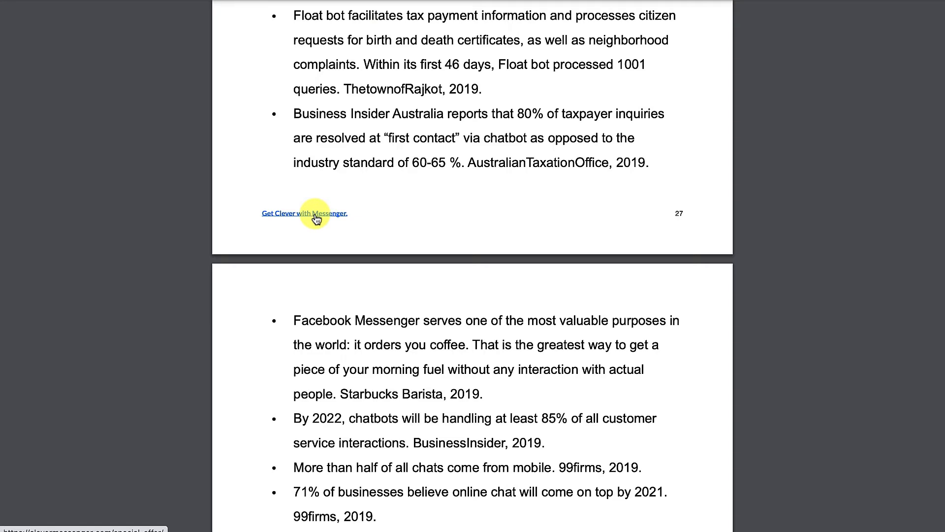
pyautogui.scroll(-20, 368, 212)
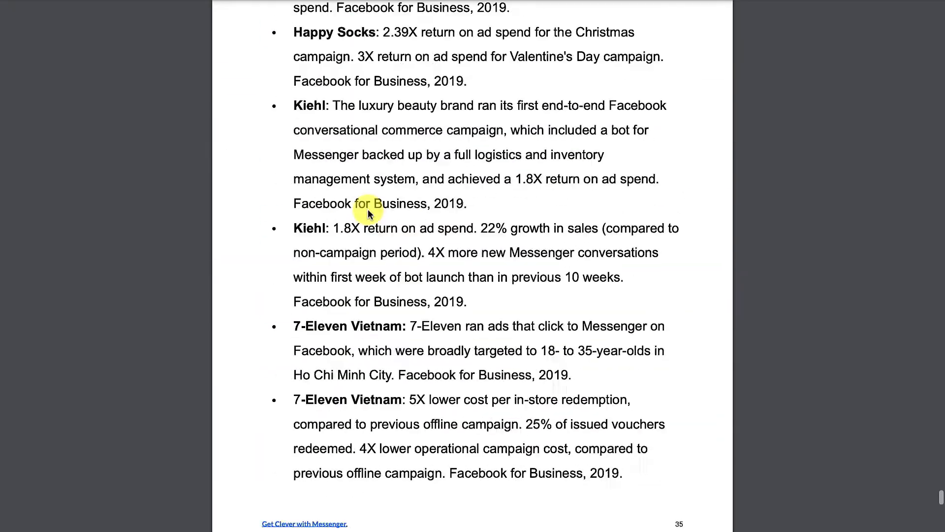
pyautogui.scroll(1, 368, 211)
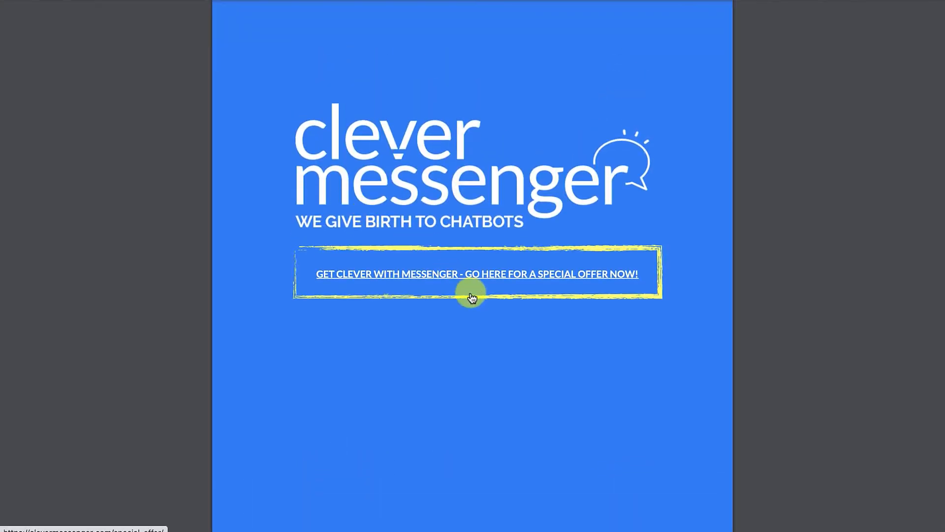
pyautogui.scroll(20, 471, 291)
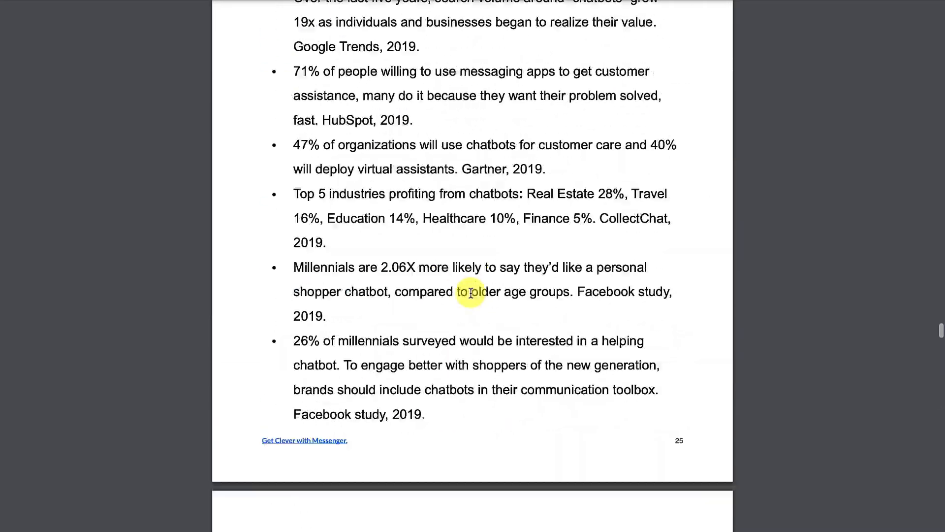
pyautogui.scroll(20, 470, 293)
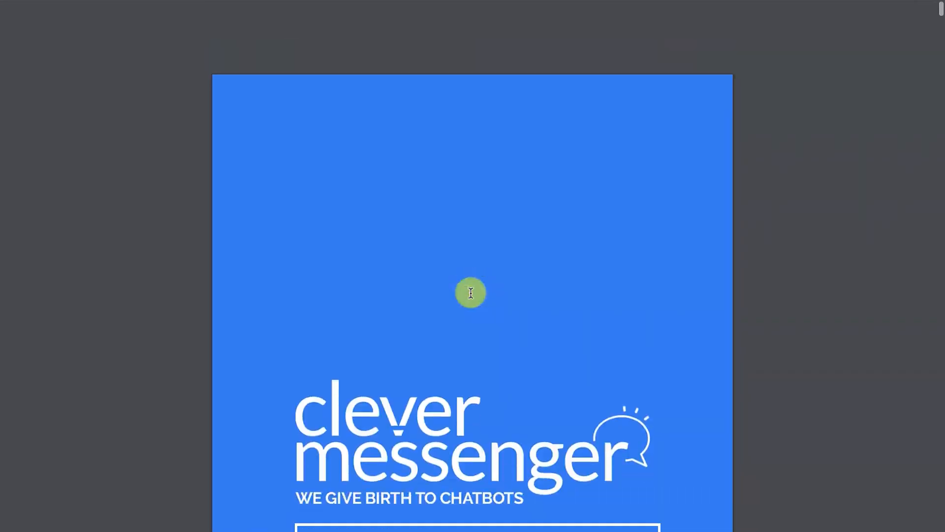
pyautogui.scroll(-8, 470, 293)
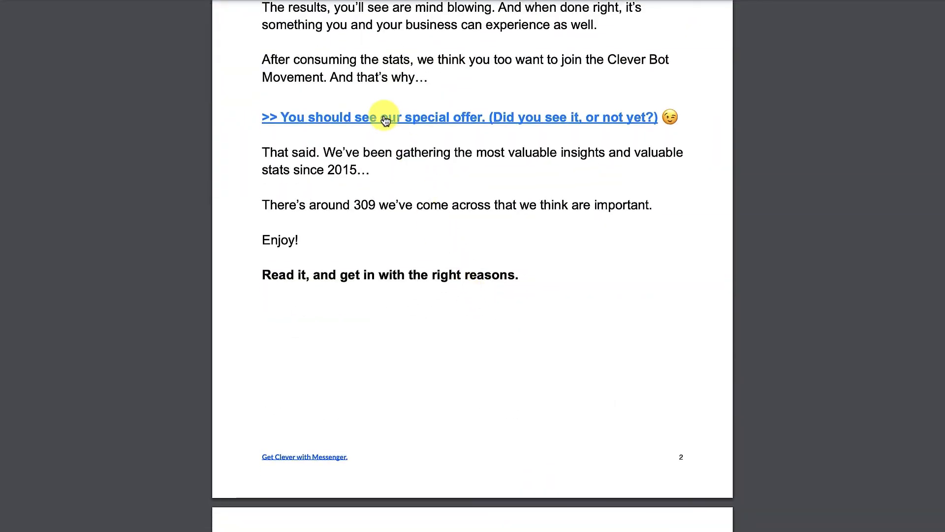
pyautogui.scroll(-1, 385, 120)
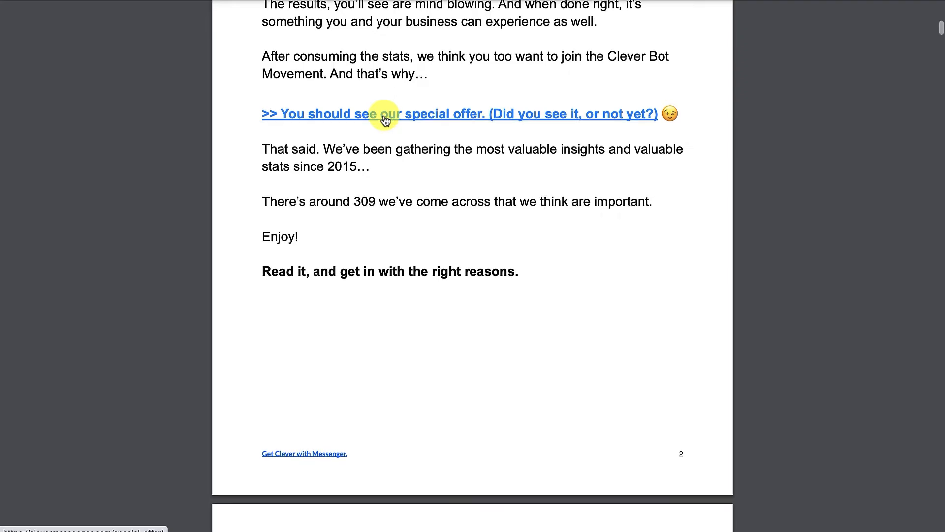
pyautogui.click(385, 118)
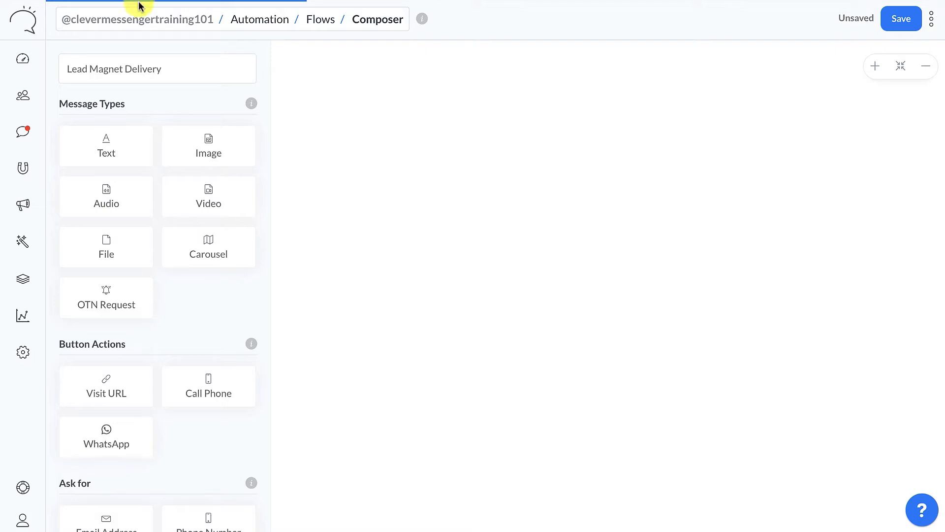
# Add an image card to the empty flow, upload cm-stats-guide (training).png as its image and save the card
pyautogui.moveTo(212, 142); pyautogui.dragTo(420, 122)
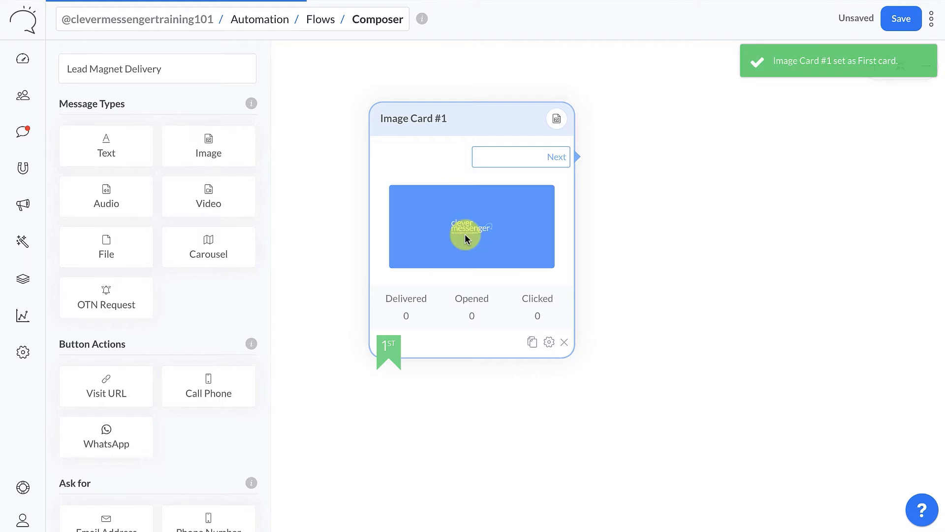
pyautogui.click(465, 234)
pyautogui.click(464, 231)
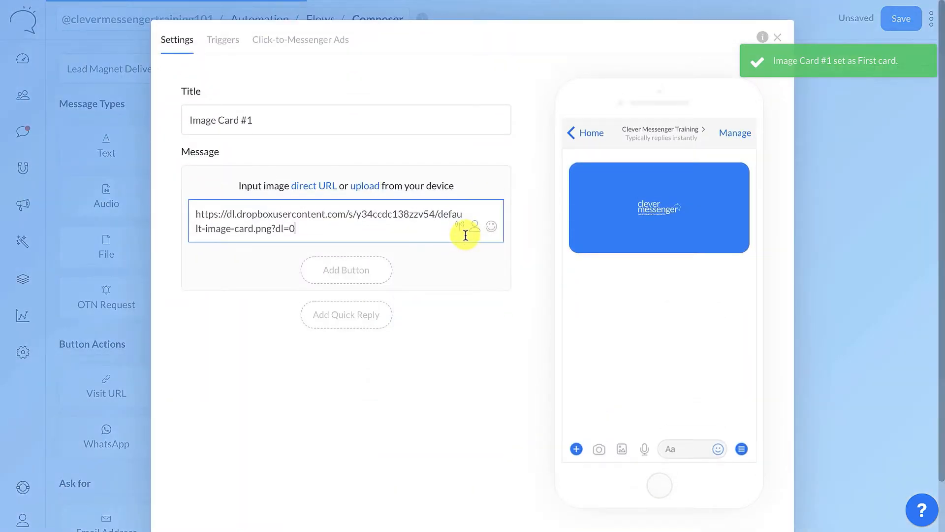
pyautogui.click(369, 187)
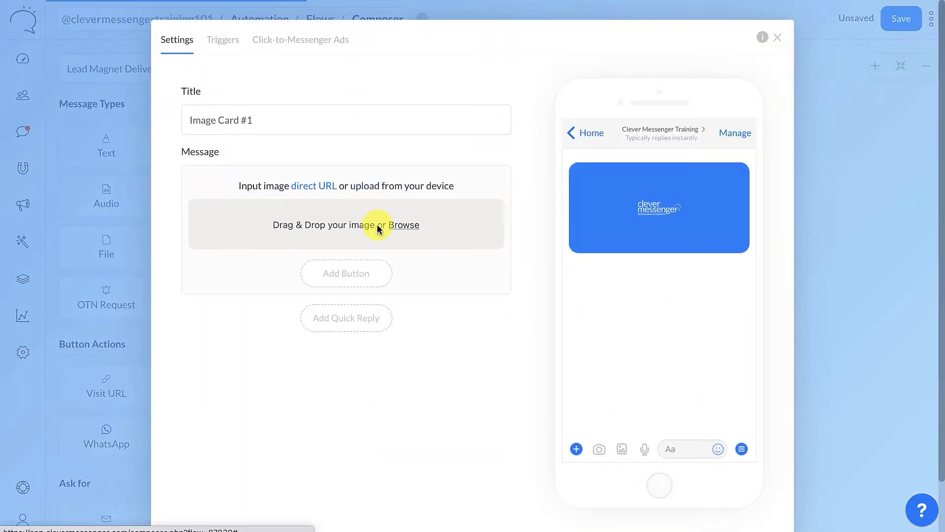
pyautogui.moveTo(944, 128); pyautogui.dragTo(405, 218)
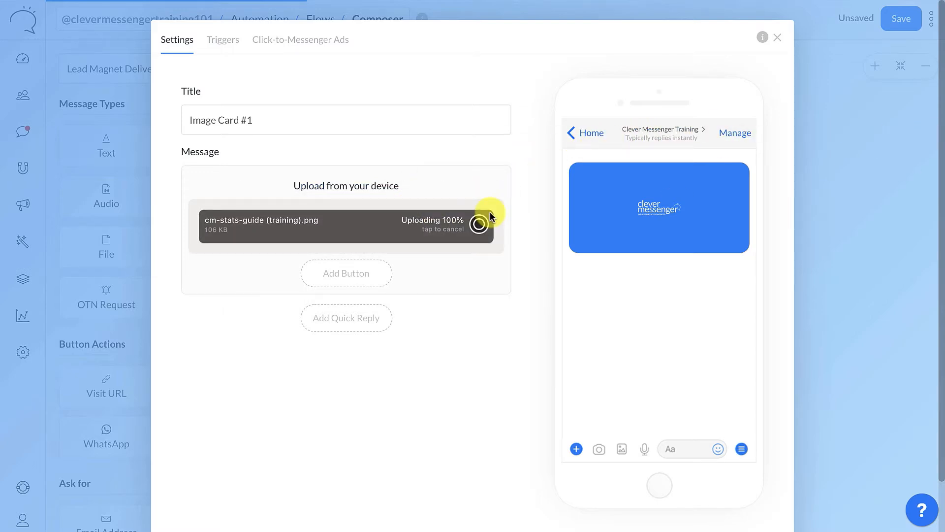
pyautogui.scroll(-1, 473, 298)
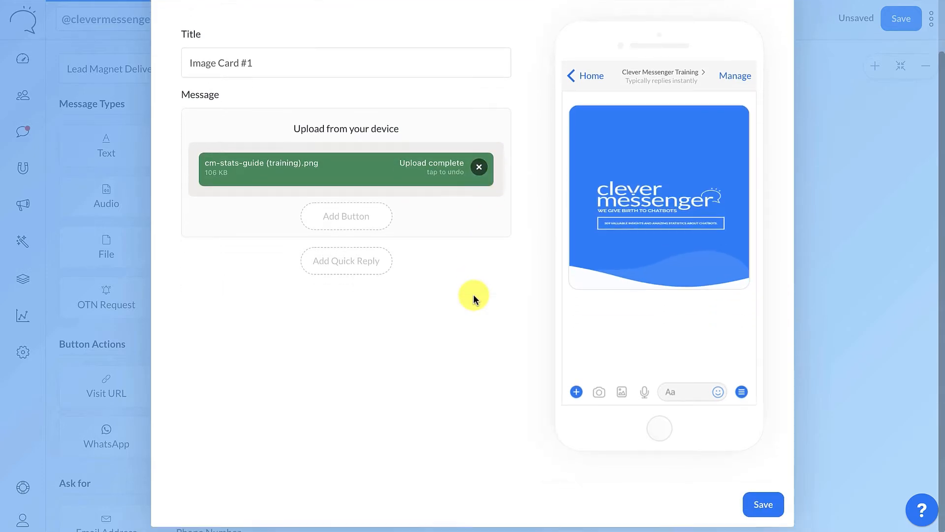
pyautogui.click(770, 501)
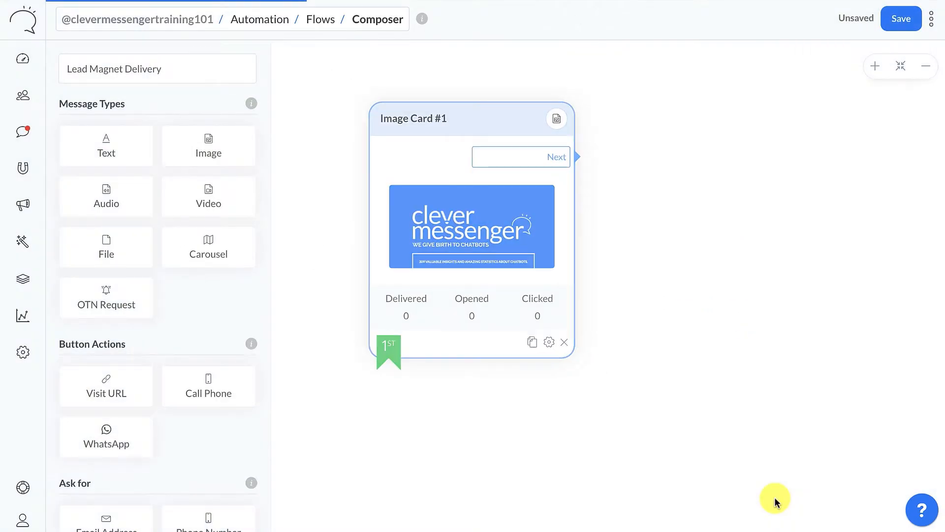
# Add a text card beside the image card and connect the image card's Next output to it
pyautogui.moveTo(102, 134); pyautogui.dragTo(680, 116)
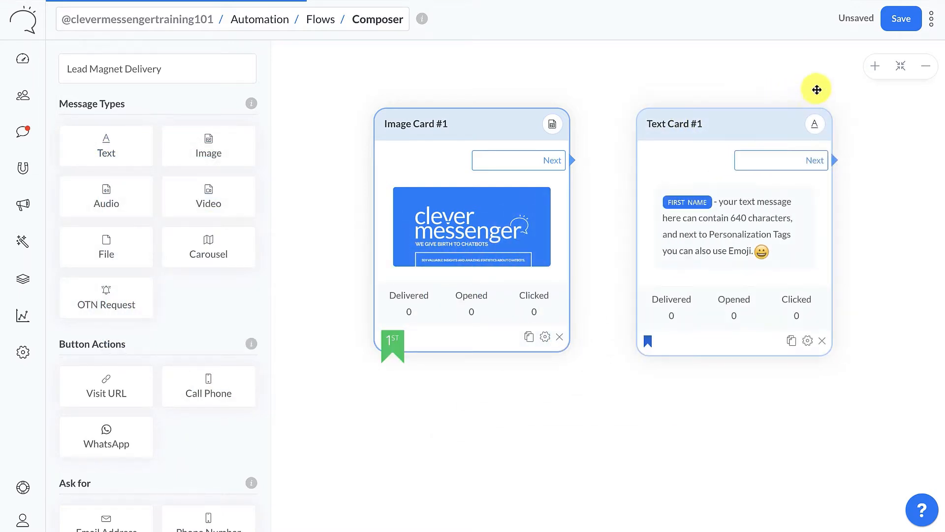
pyautogui.click(924, 66)
pyautogui.moveTo(656, 93); pyautogui.dragTo(605, 137)
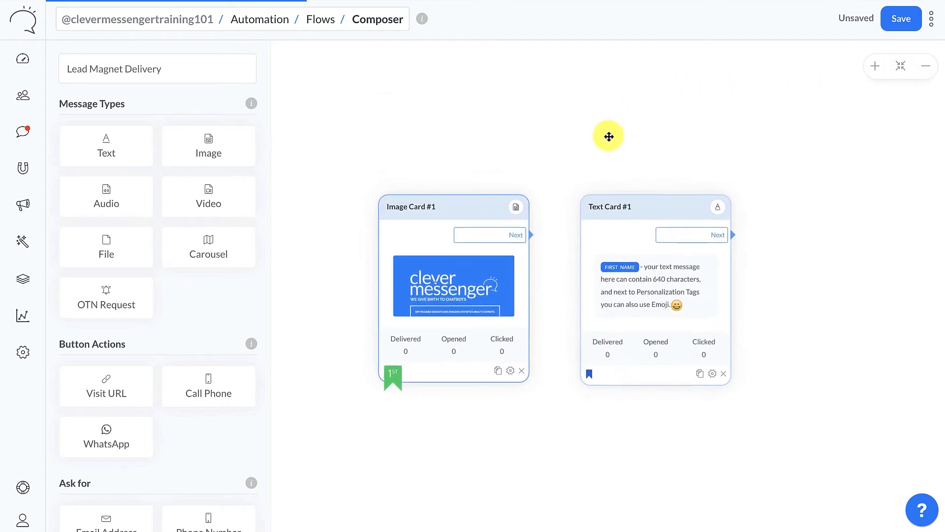
pyautogui.moveTo(533, 233); pyautogui.dragTo(612, 228)
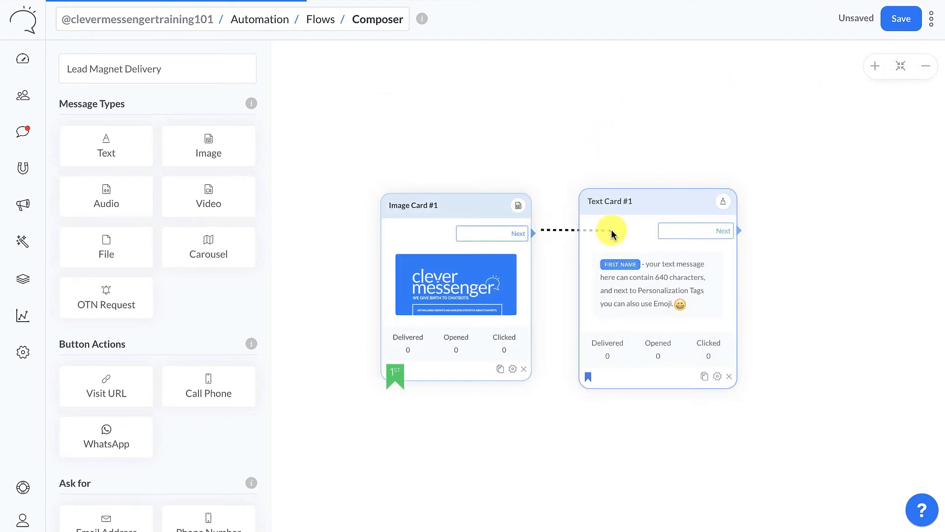
pyautogui.click(639, 207)
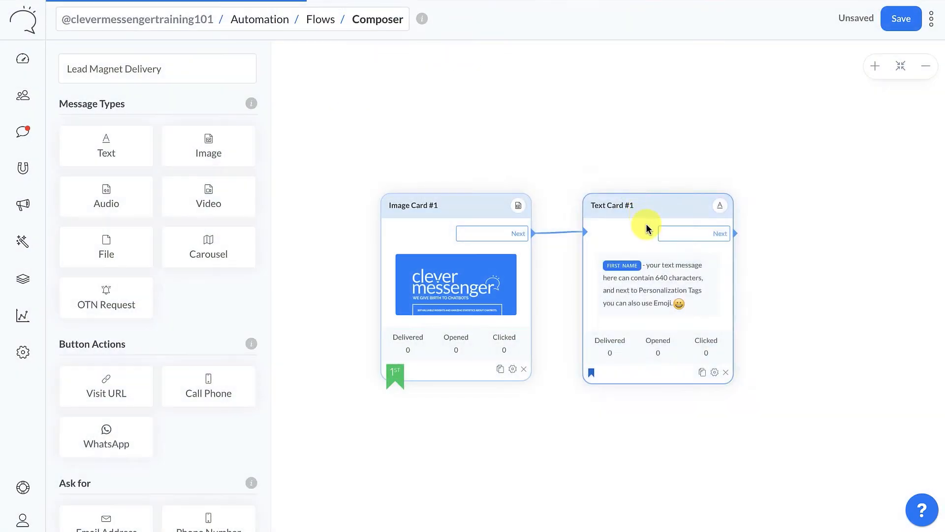
# Replace the text card's default message after the First Name tag and dash with "your download is ready!"
pyautogui.click(650, 275)
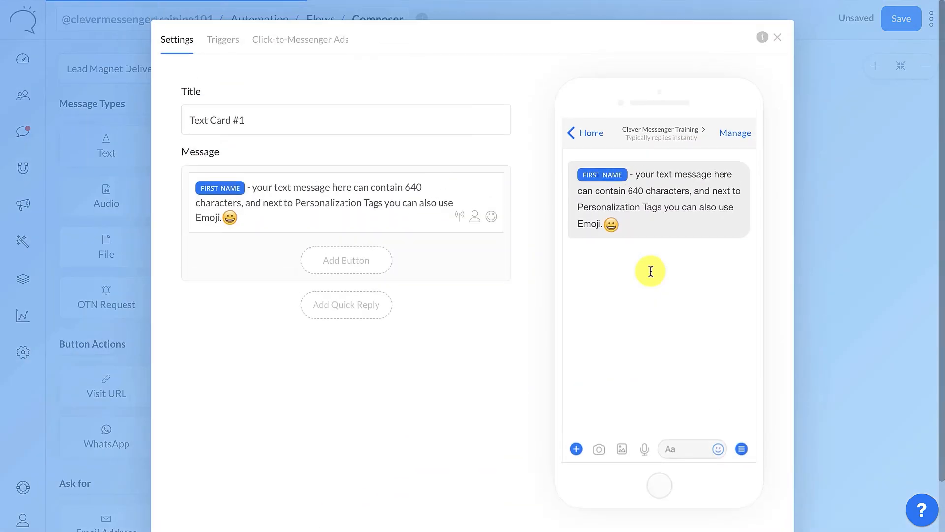
pyautogui.click(237, 211)
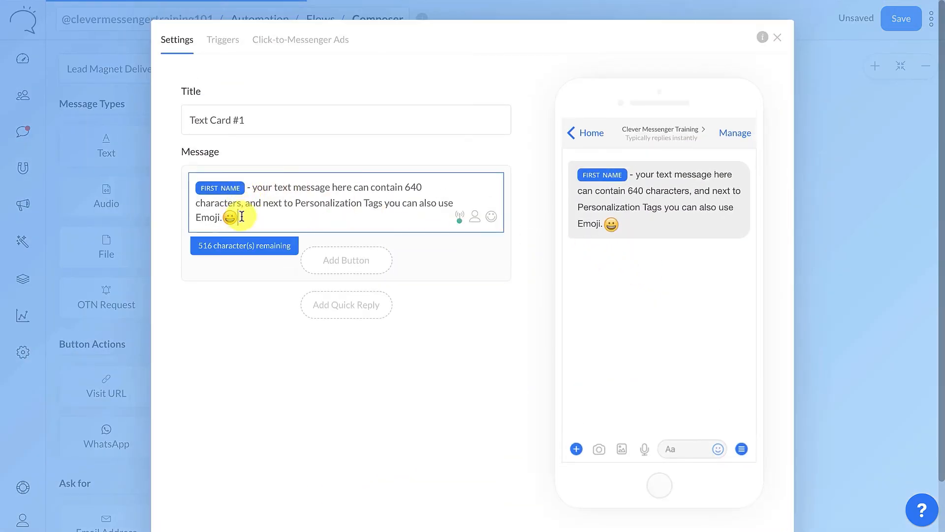
pyautogui.moveTo(251, 188); pyautogui.dragTo(265, 219)
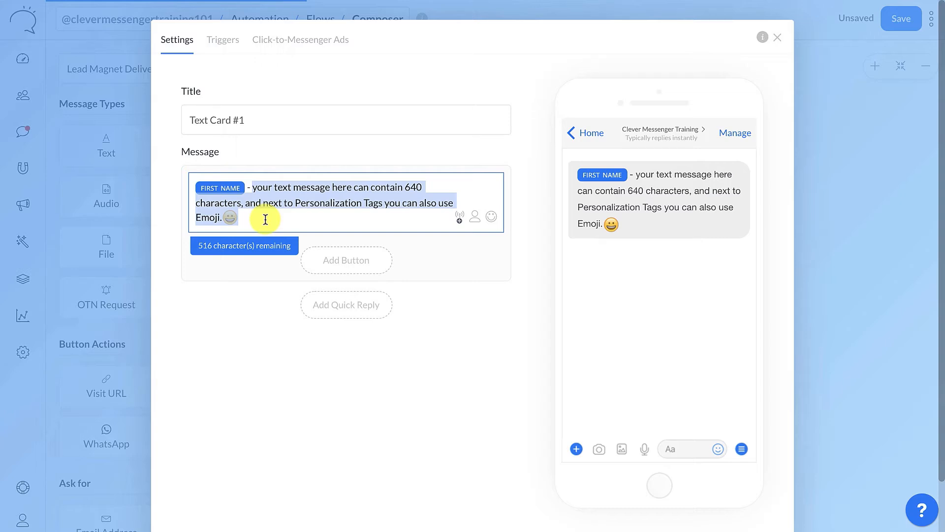
pyautogui.write('your download is ready!')
pyautogui.click(265, 220)
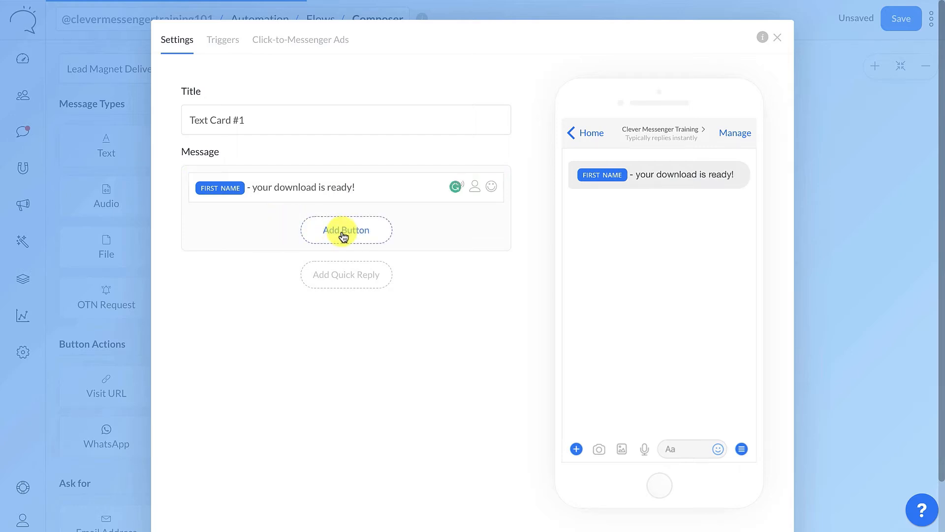
# Add a button labelled "Download FREE PDF!" below the text card's message
pyautogui.click(344, 236)
pyautogui.click(268, 224)
pyautogui.doubleClick(269, 224)
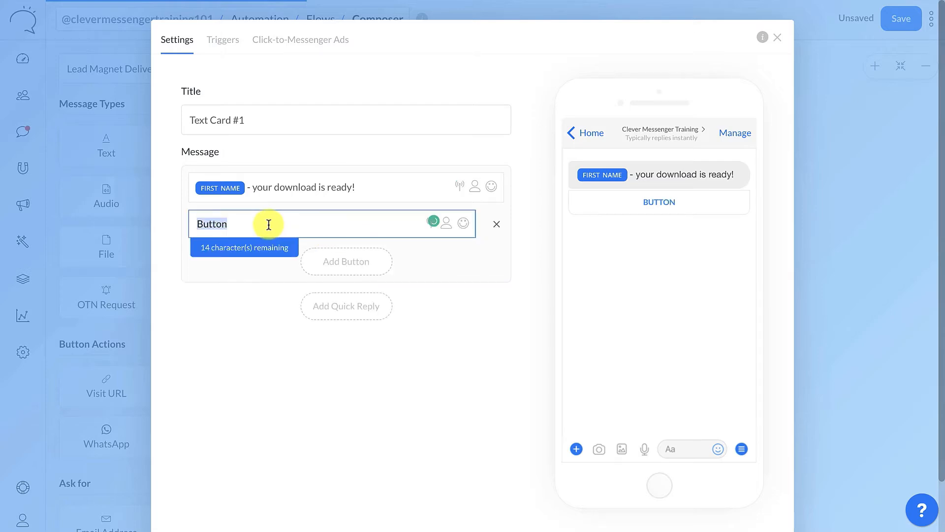
pyautogui.write('Do')
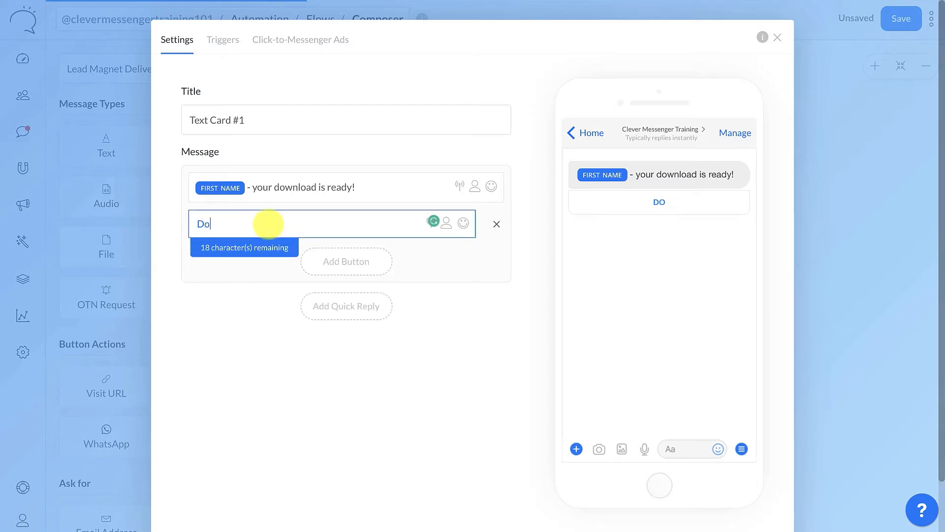
pyautogui.write('wnload FREE PDF!')
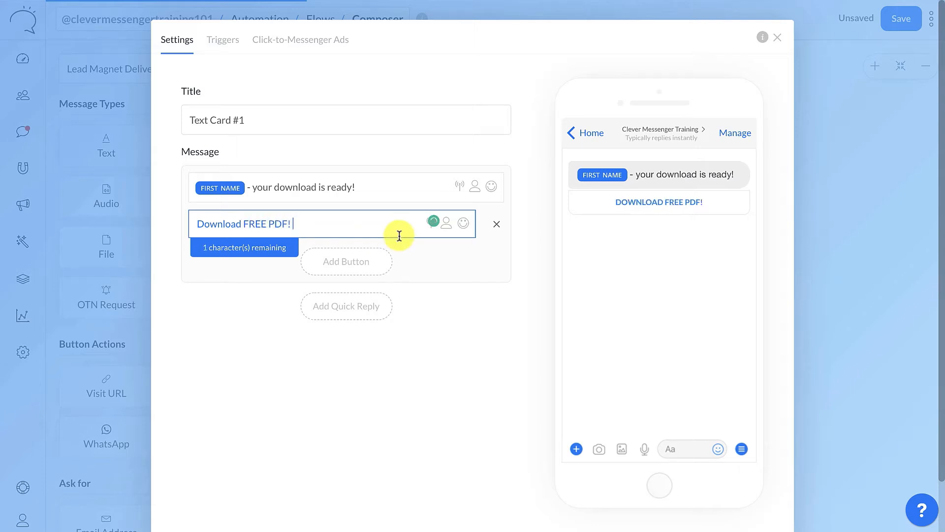
# Save the text card and add a Visit URL card and a File card to the canvas beside it
pyautogui.scroll(-1, 707, 450)
pyautogui.click(762, 497)
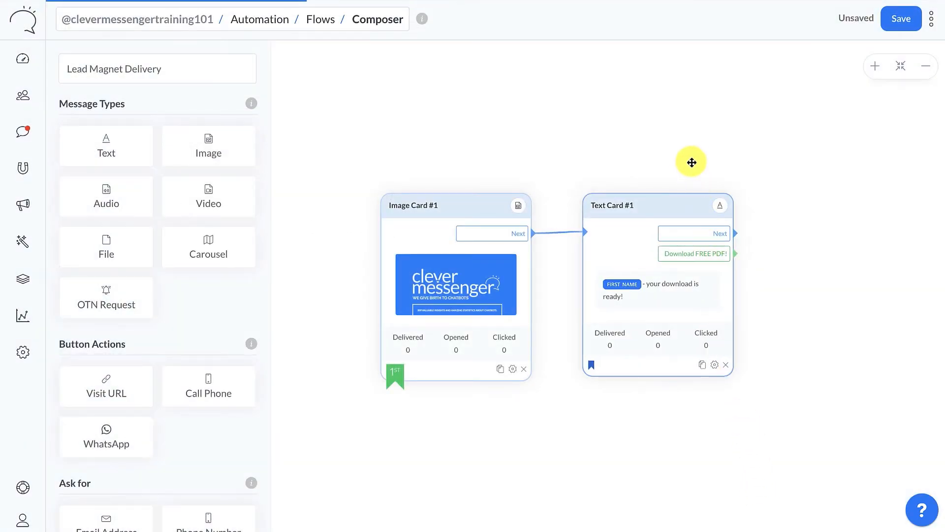
pyautogui.moveTo(685, 154); pyautogui.dragTo(660, 150)
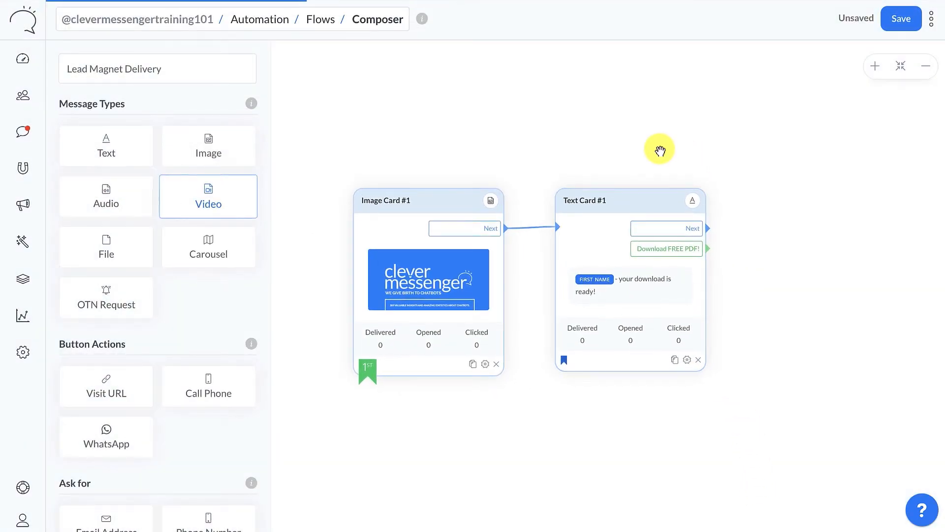
pyautogui.moveTo(109, 388); pyautogui.dragTo(822, 120)
pyautogui.moveTo(112, 247); pyautogui.dragTo(817, 305)
pyautogui.moveTo(785, 243); pyautogui.dragTo(718, 261)
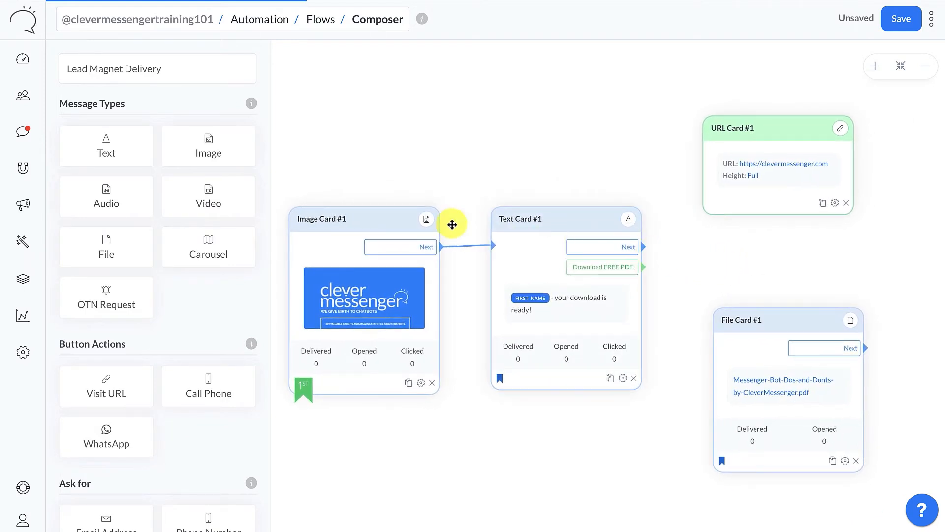
# Arrange the cards in a grid, with the image card above the text card and the URL card above the file card
pyautogui.moveTo(383, 217); pyautogui.dragTo(434, 127)
pyautogui.moveTo(548, 218); pyautogui.dragTo(396, 344)
pyautogui.click(923, 66)
pyautogui.click(923, 66)
pyautogui.moveTo(565, 209); pyautogui.dragTo(585, 164)
pyautogui.moveTo(681, 131); pyautogui.dragTo(610, 135)
pyautogui.moveTo(707, 272); pyautogui.dragTo(616, 298)
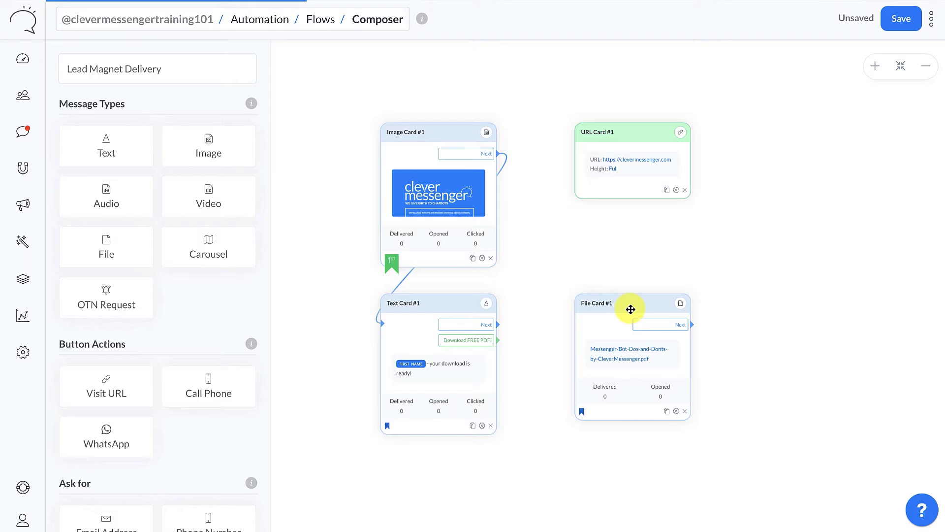
pyautogui.click(611, 155)
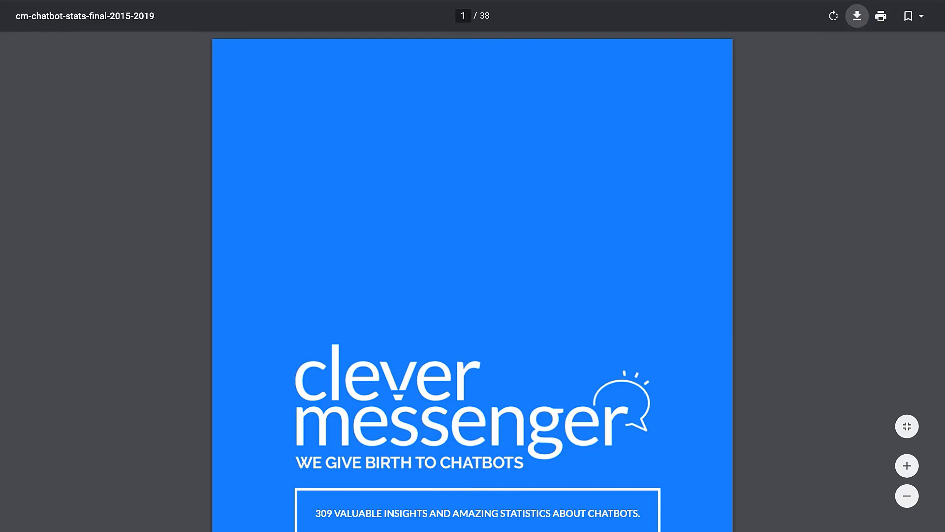
pyautogui.click(217, 1)
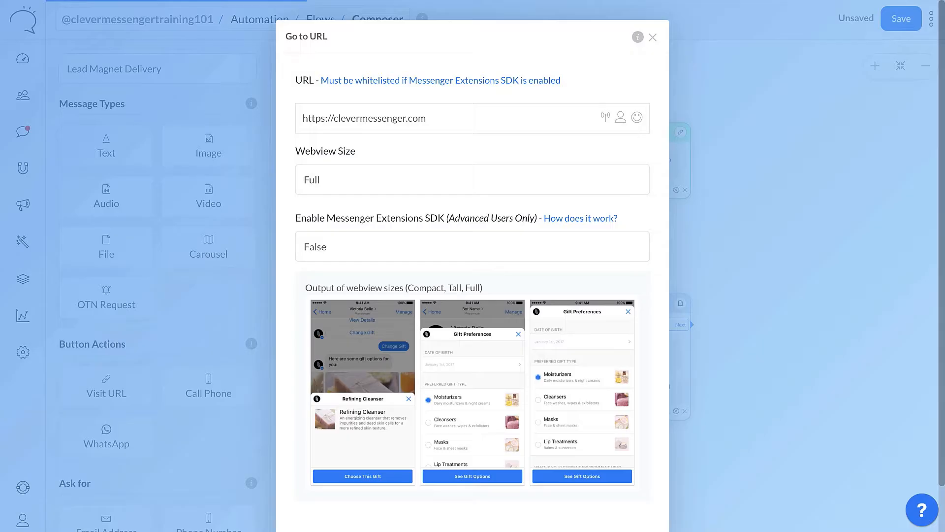
pyautogui.click(472, 120)
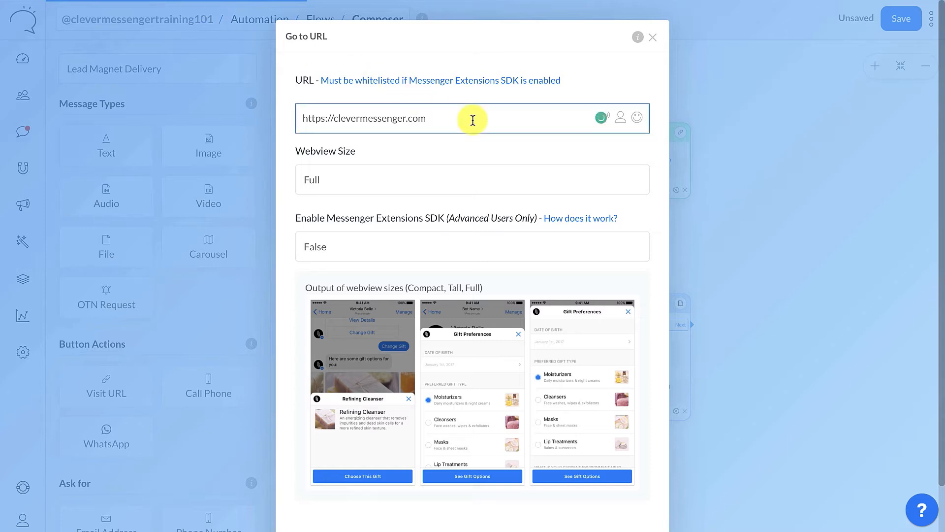
pyautogui.hotkey('ctrl', 'a')
pyautogui.press('BackSpace')
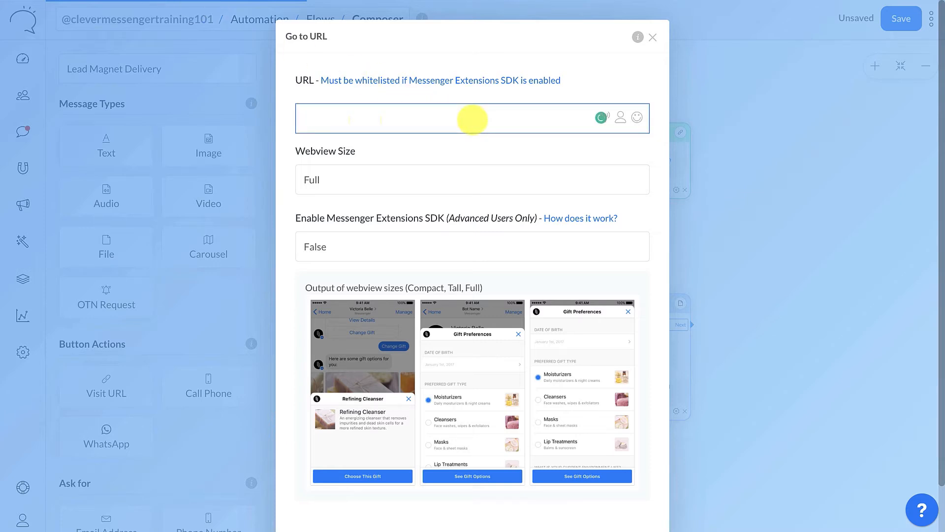
pyautogui.write('https://cleverstorage.b-cdn.net/bonus/cm-chatbot-stats-final-2015-2019.pdf')
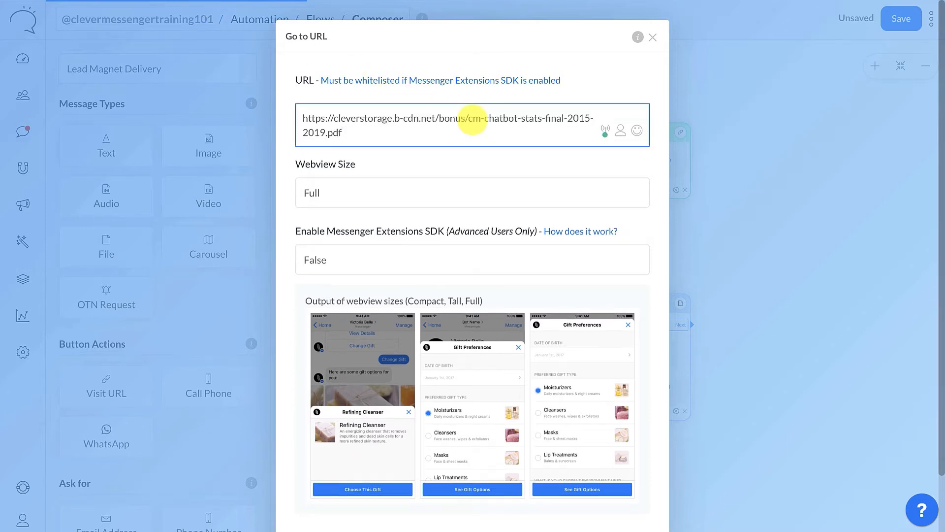
pyautogui.click(426, 164)
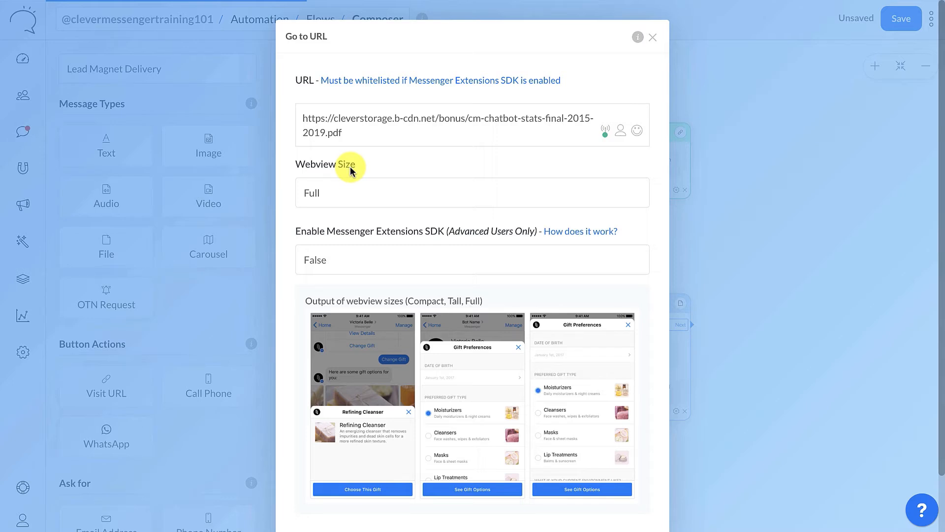
pyautogui.scroll(-1, 351, 170)
pyautogui.scroll(-1, 350, 170)
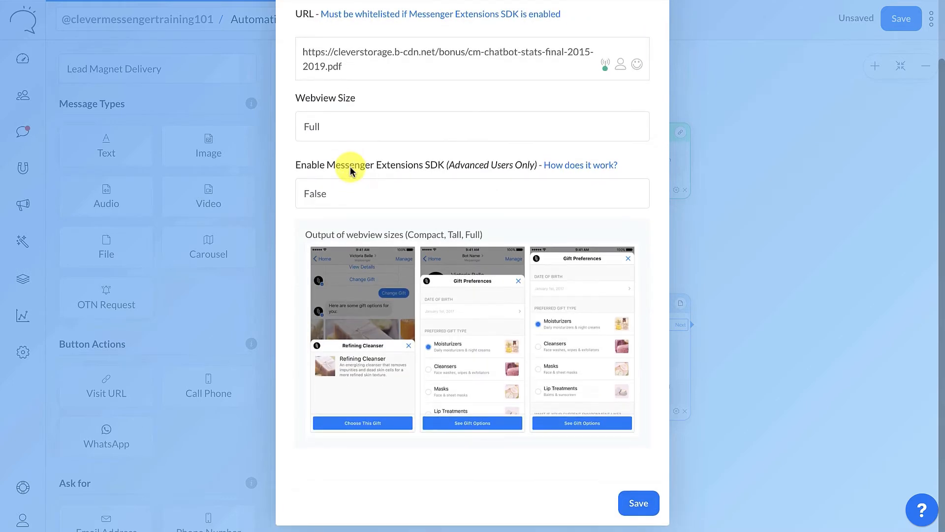
pyautogui.click(635, 499)
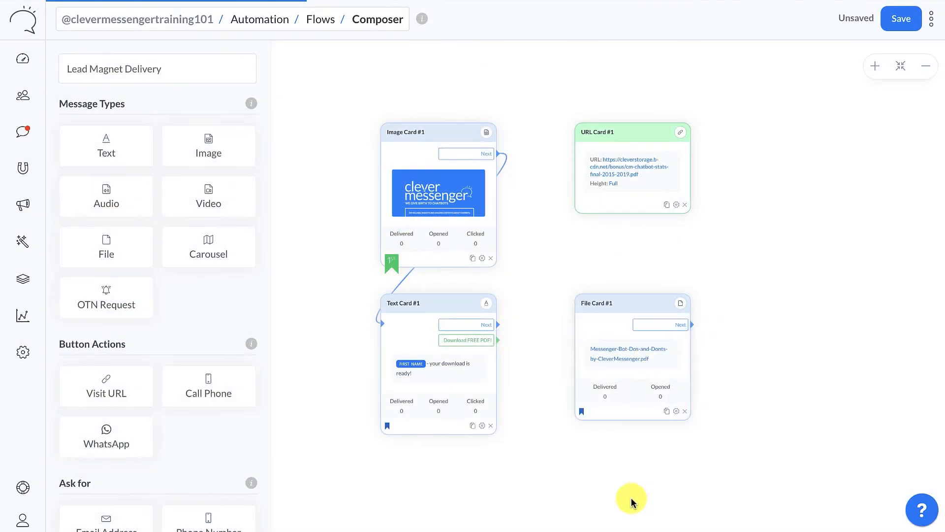
pyautogui.click(600, 322)
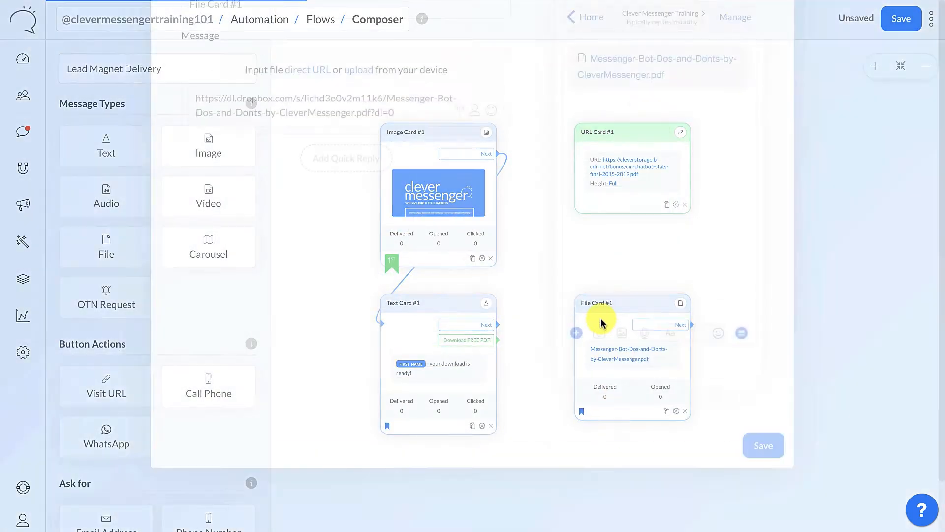
pyautogui.tripleClick(339, 226)
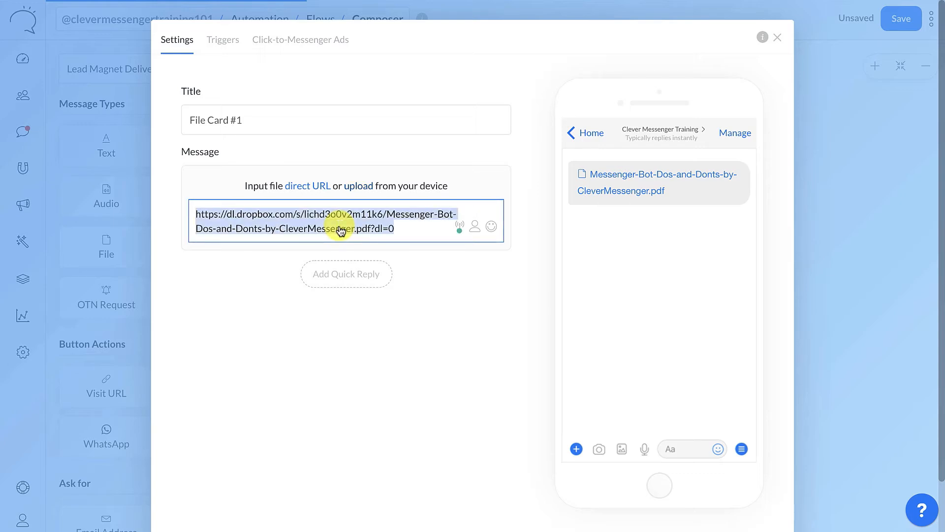
pyautogui.click(360, 188)
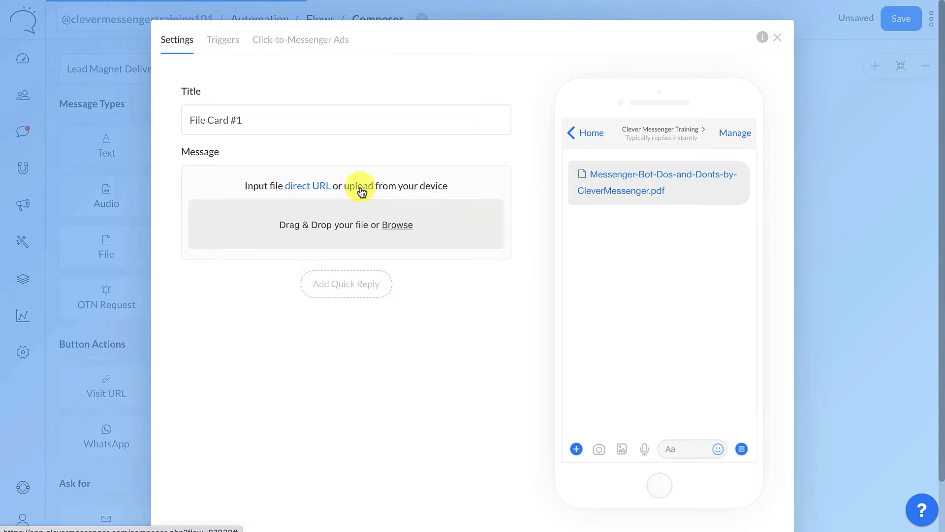
pyautogui.click(315, 190)
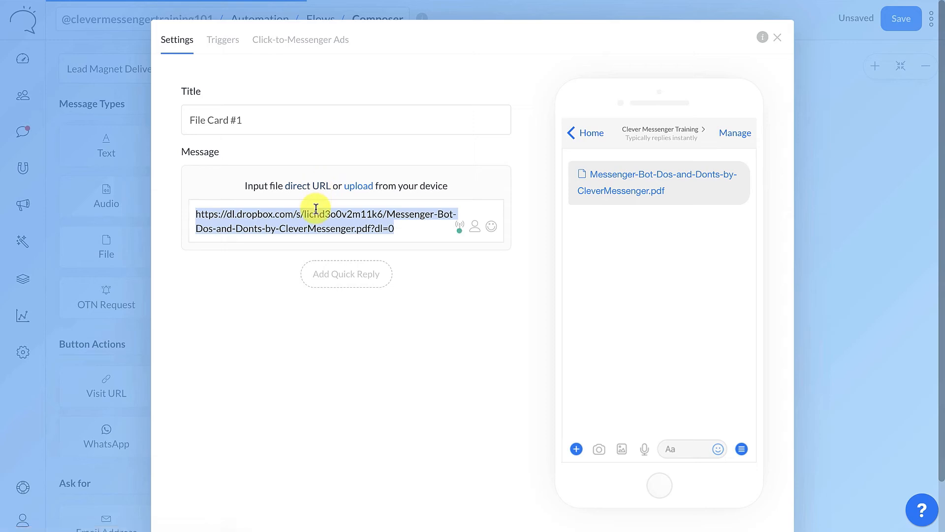
pyautogui.write('https://cleverstorage.b-cdn.net/bonus/cm-chatbot-stats-final-2015-2019.pdf')
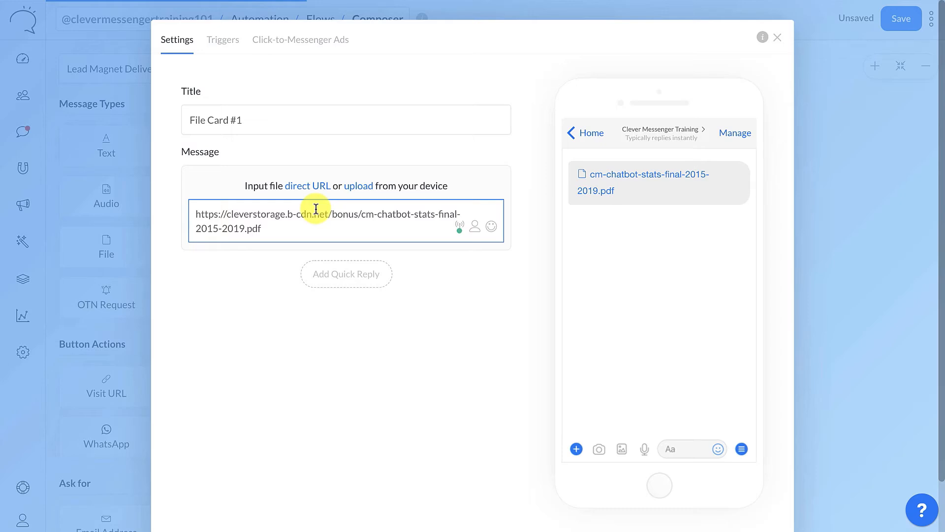
pyautogui.hotkey('ctrl', 'z')
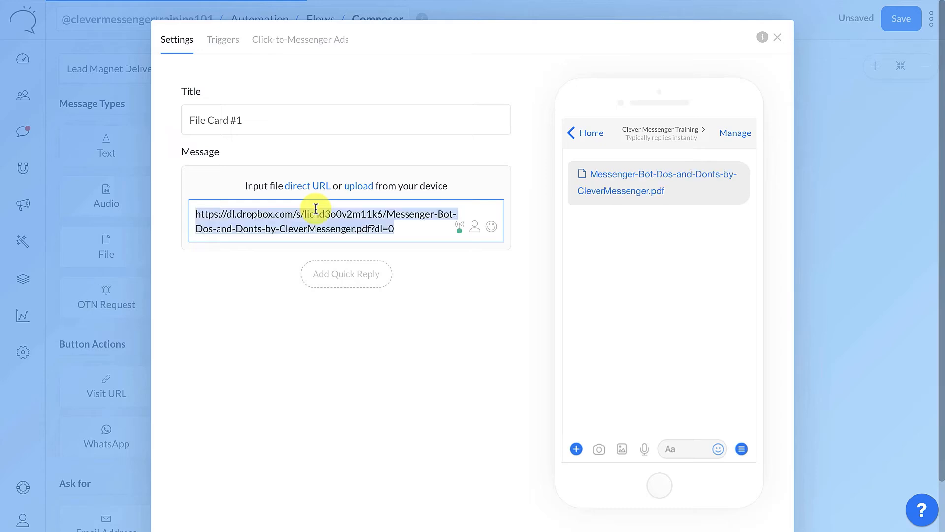
# Upload cm-chatbot-stats-training.pdf from the device as the file card's file and save the card
pyautogui.click(356, 187)
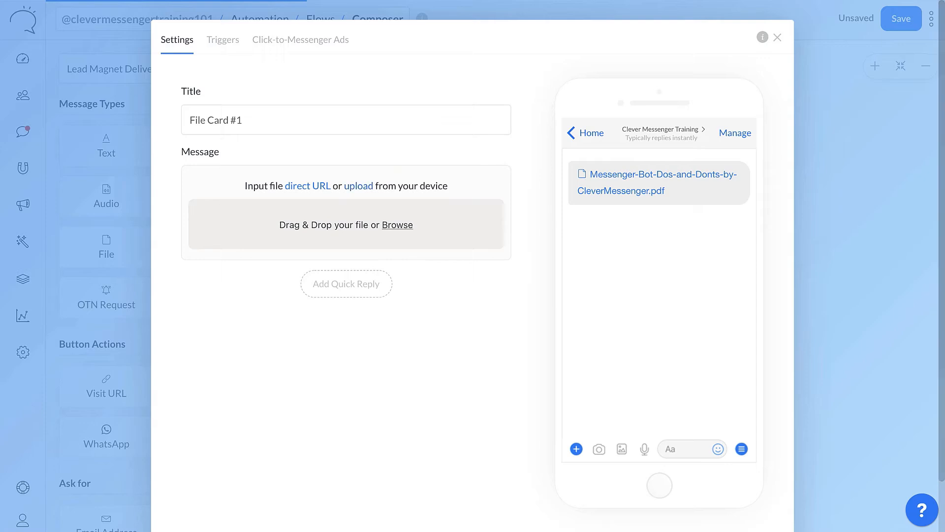
pyautogui.moveTo(221, 225); pyautogui.dragTo(346, 217)
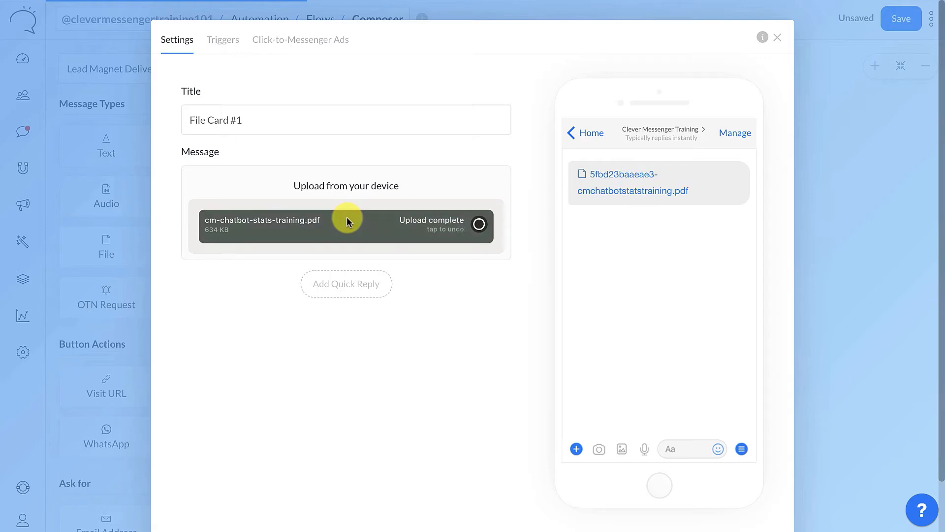
pyautogui.scroll(-2, 440, 283)
pyautogui.click(764, 498)
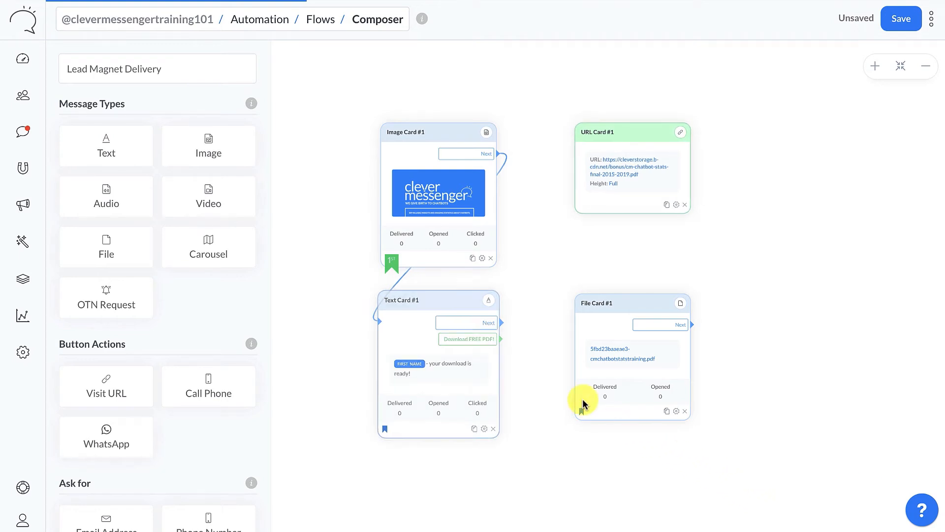
# Connect the text card's Download FREE PDF! button to the URL card and save the flow
pyautogui.moveTo(474, 339); pyautogui.dragTo(589, 148)
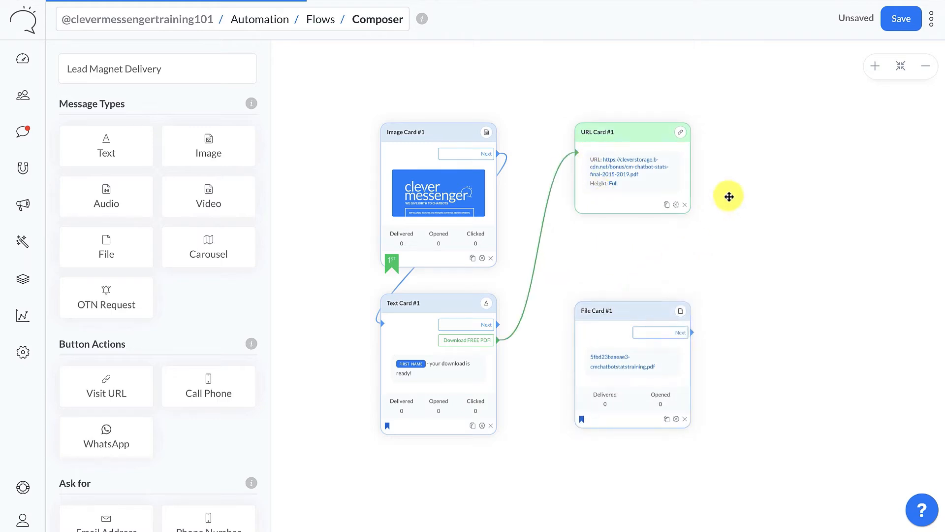
pyautogui.click(897, 21)
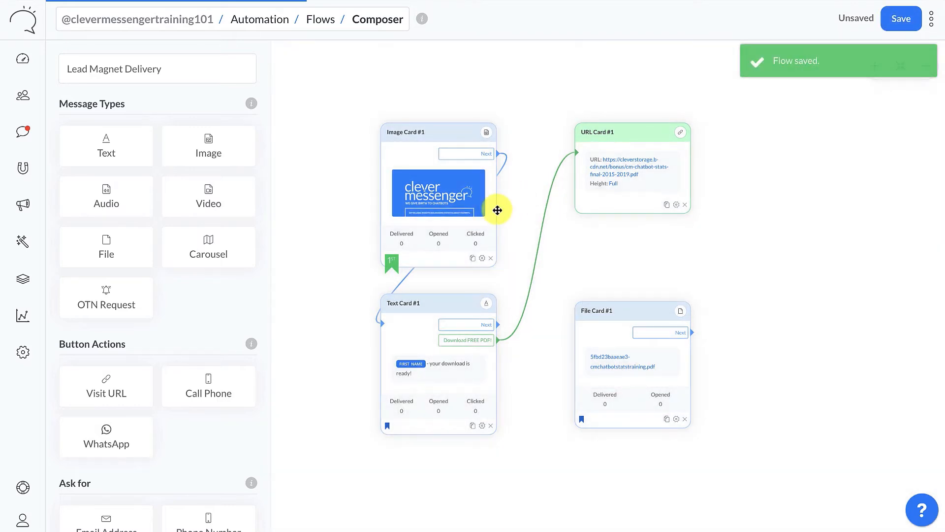
# Open the image card's M.me link from its triggers to test the flow in Messenger
pyautogui.click(430, 192)
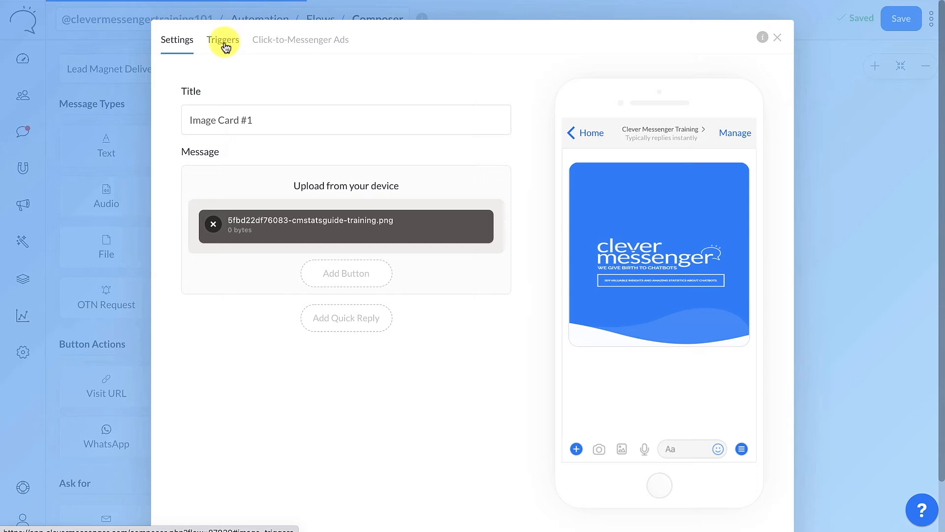
pyautogui.click(223, 42)
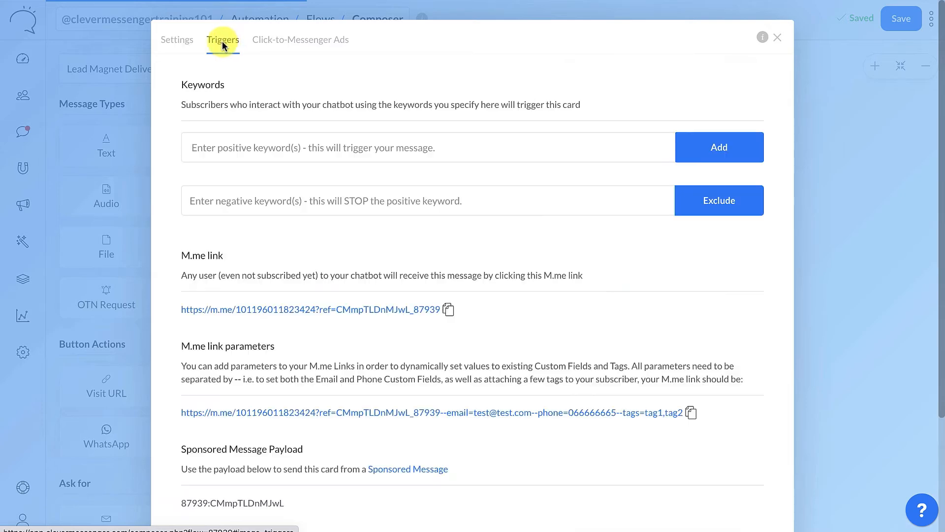
pyautogui.click(303, 314)
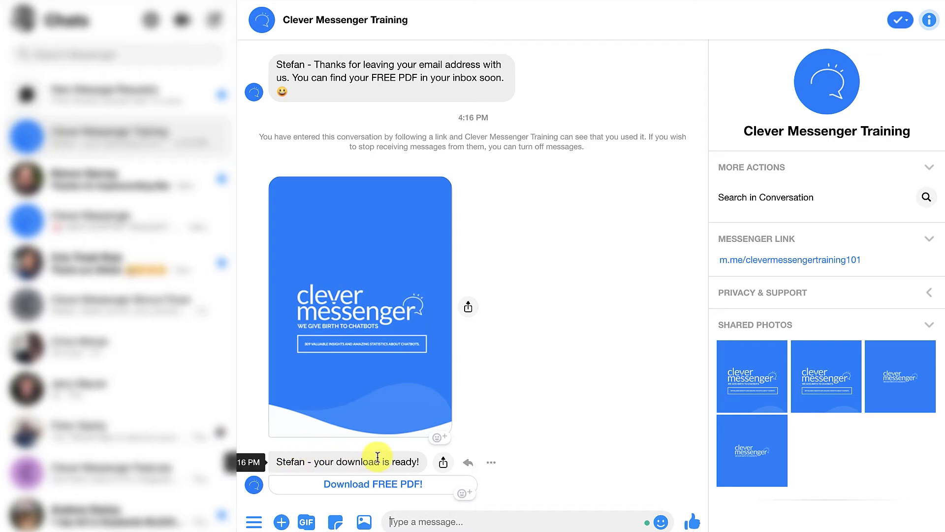
# Follow the Download FREE PDF! button in the Messenger chat and look over the cover of the PDF it opens
pyautogui.click(378, 483)
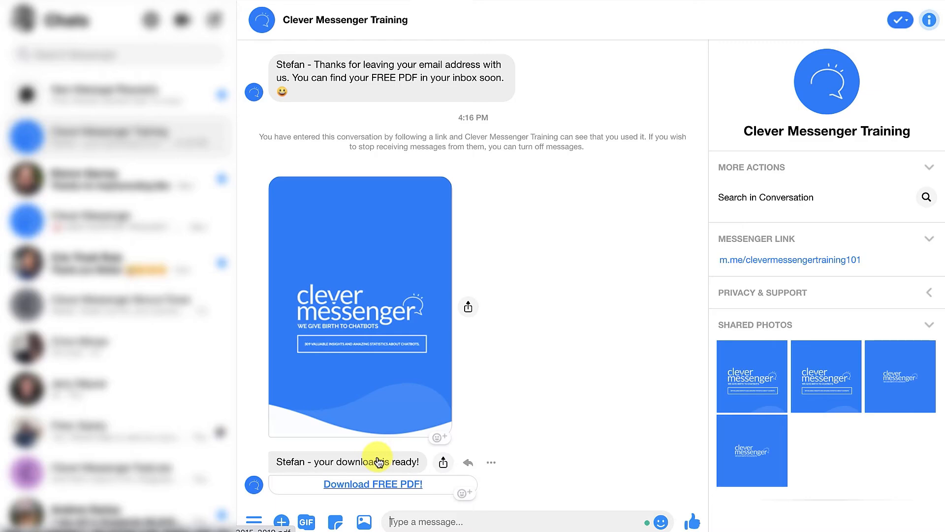
pyautogui.click(384, 484)
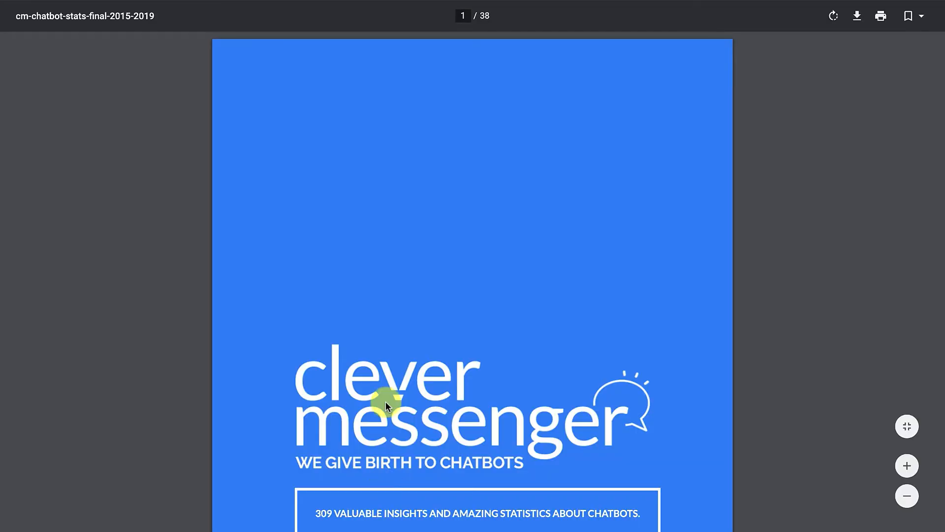
pyautogui.scroll(-4, 386, 320)
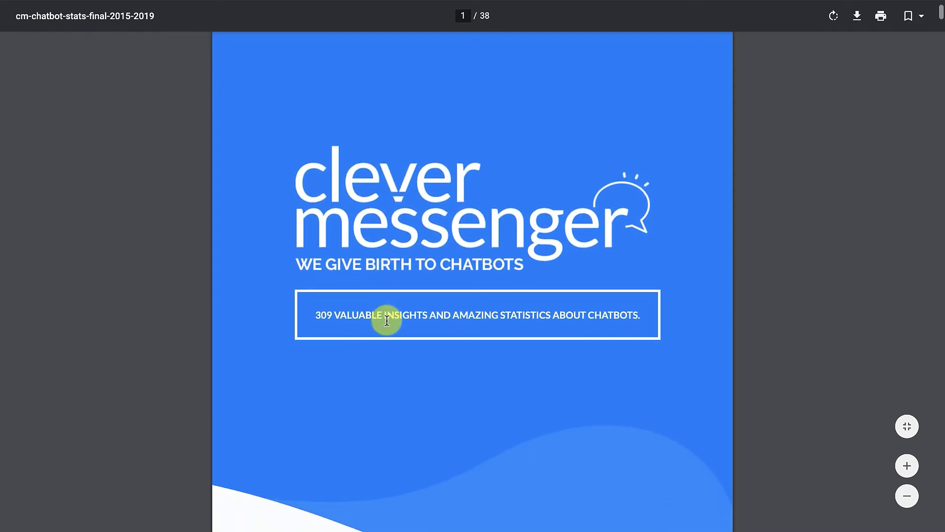
pyautogui.scroll(4, 386, 320)
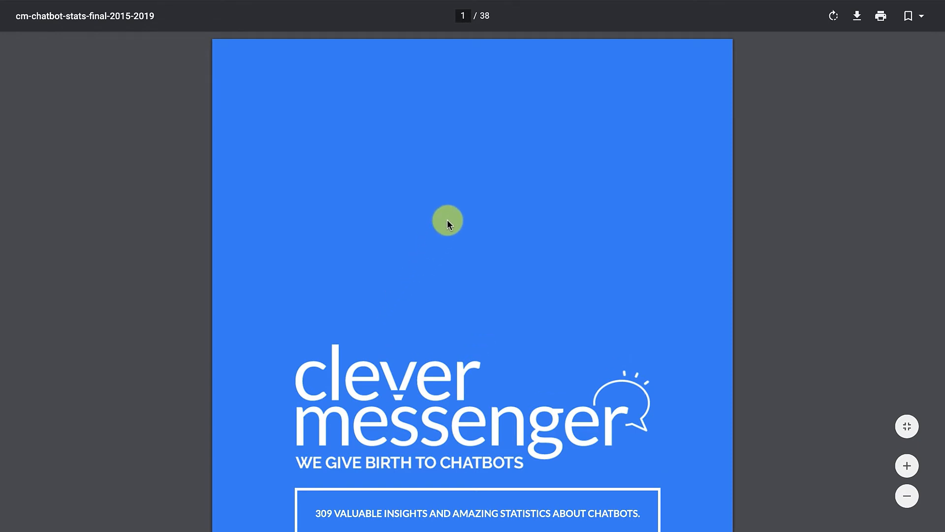
pyautogui.scroll(-4, 438, 277)
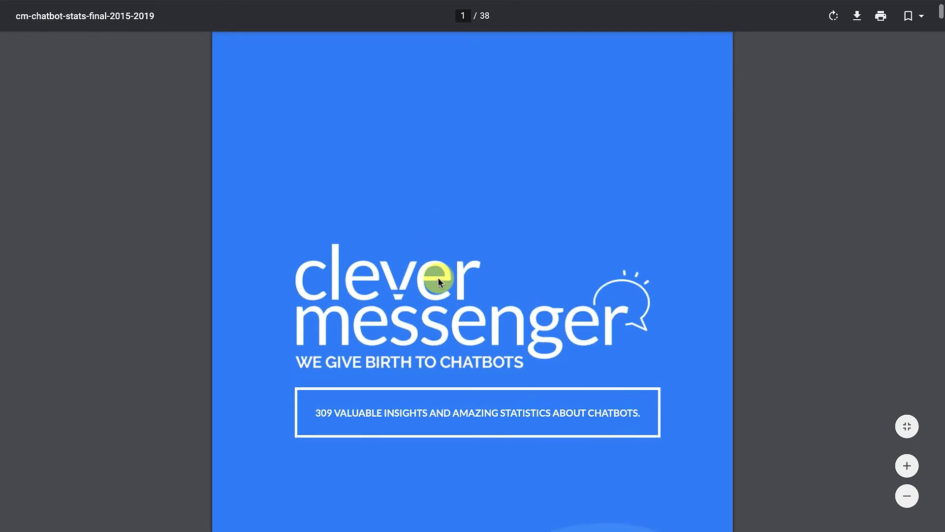
pyautogui.scroll(-5, 438, 277)
pyautogui.scroll(9, 438, 277)
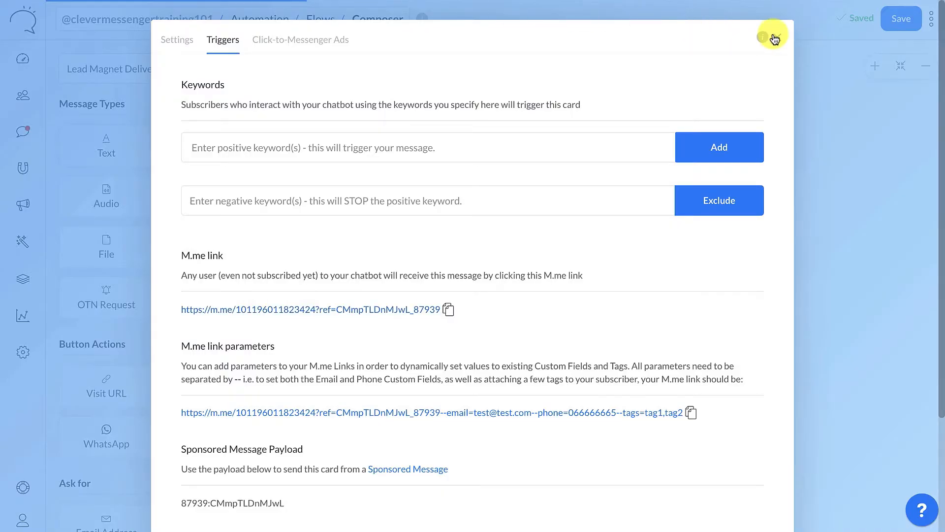
# Connect the text card's Download FREE PDF! button to the file card instead, keep its delay at Immediately, and save the flow
pyautogui.click(774, 37)
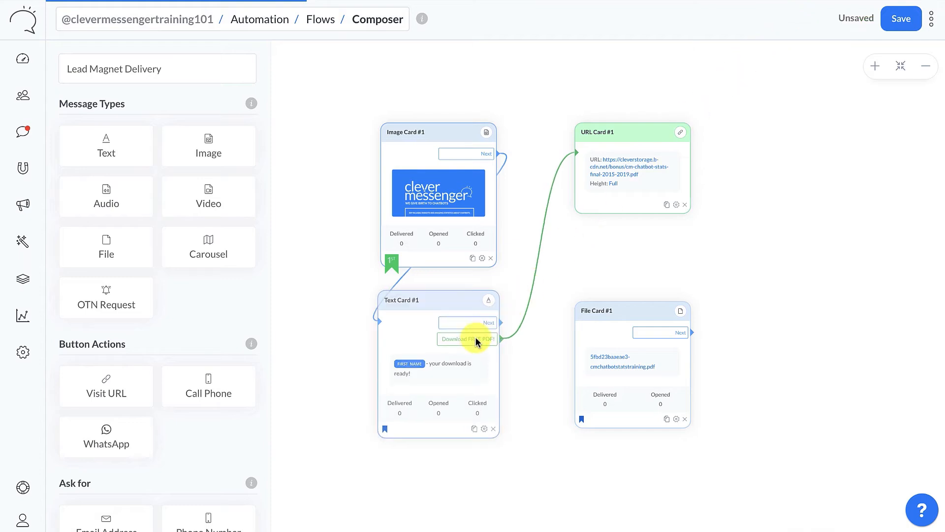
pyautogui.moveTo(473, 338); pyautogui.dragTo(591, 332)
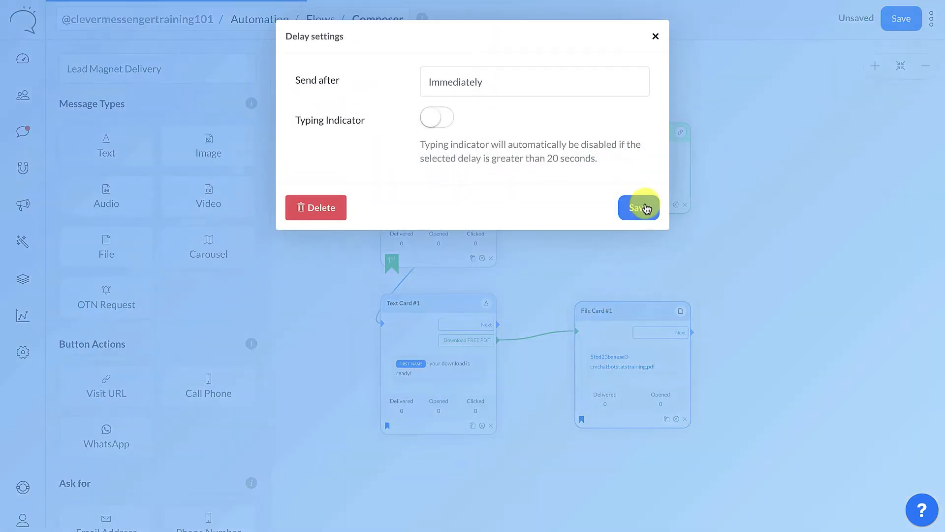
pyautogui.click(638, 206)
pyautogui.click(898, 20)
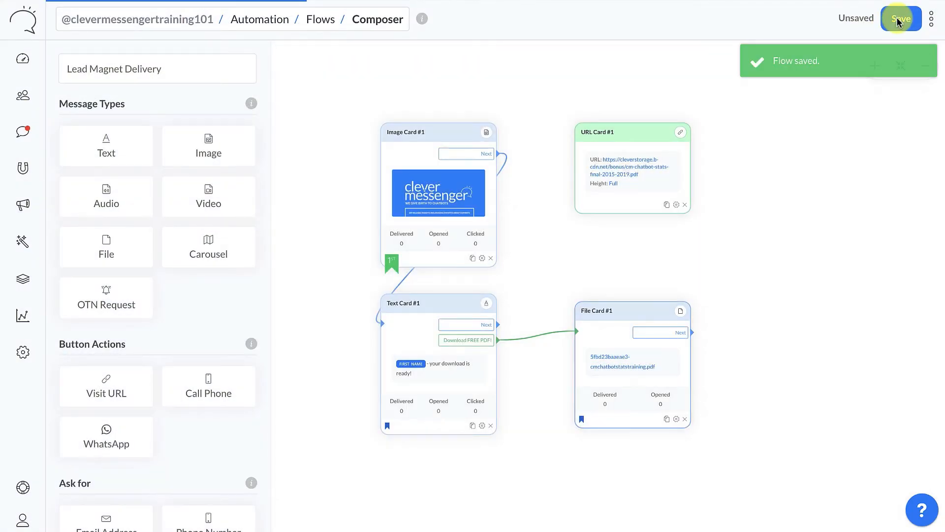
# Open the image card's M.me link from its triggers to run the file-card version of the flow in Messenger
pyautogui.click(436, 194)
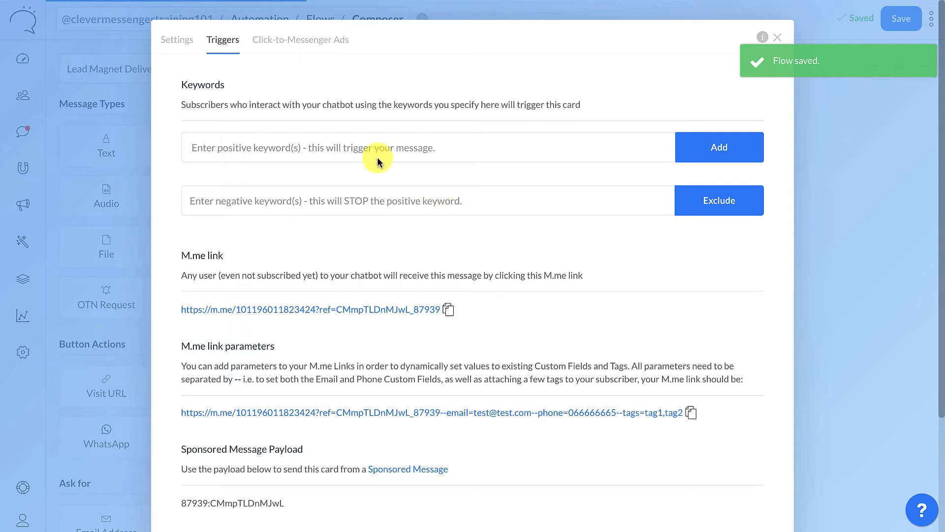
pyautogui.click(176, 45)
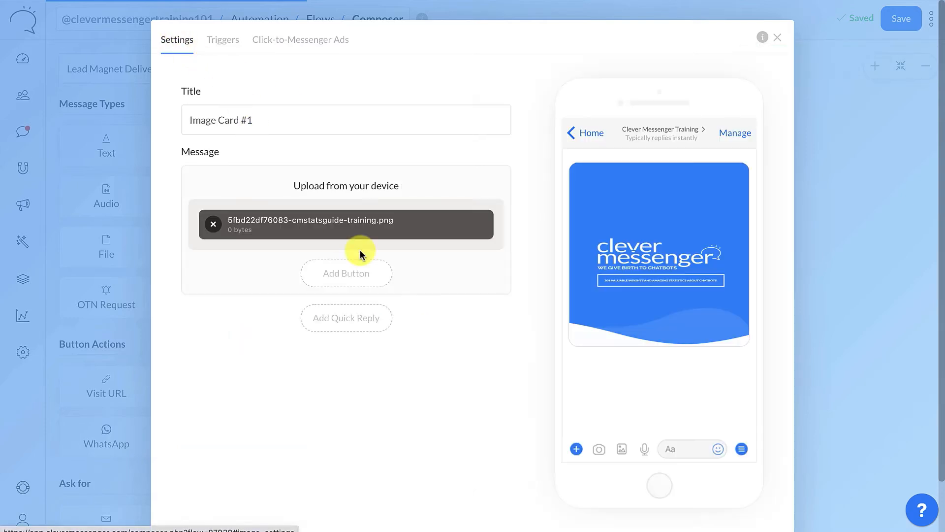
pyautogui.click(224, 42)
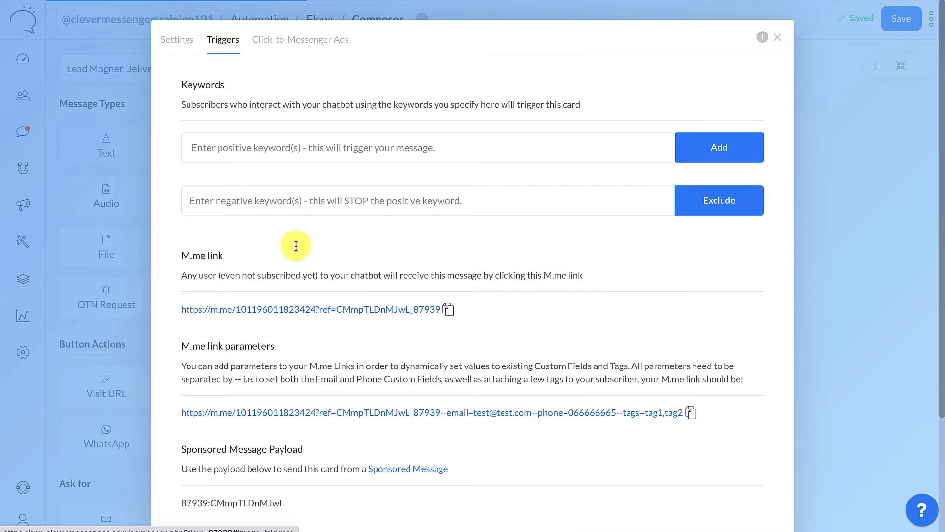
pyautogui.click(320, 310)
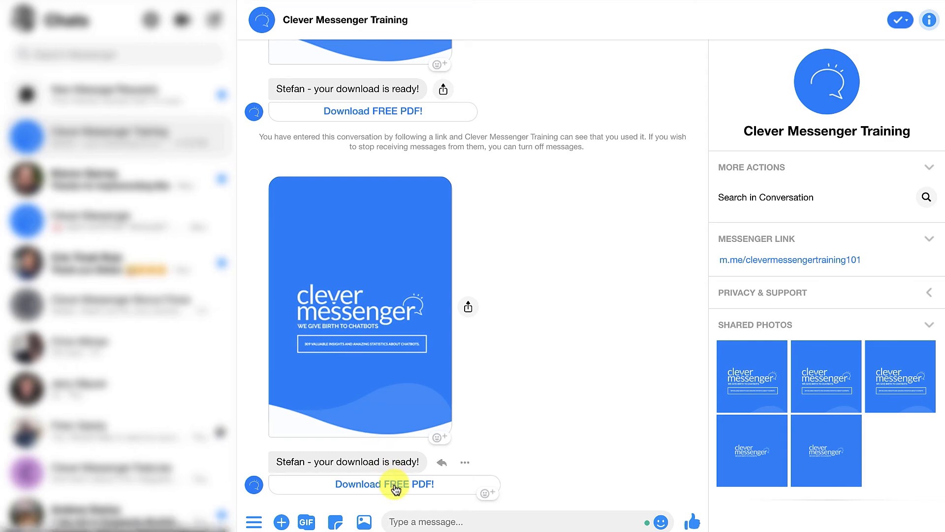
# Request the PDF with the chat's newest Download FREE PDF! button, open the delivered file, and return to the flow composer
pyautogui.click(396, 484)
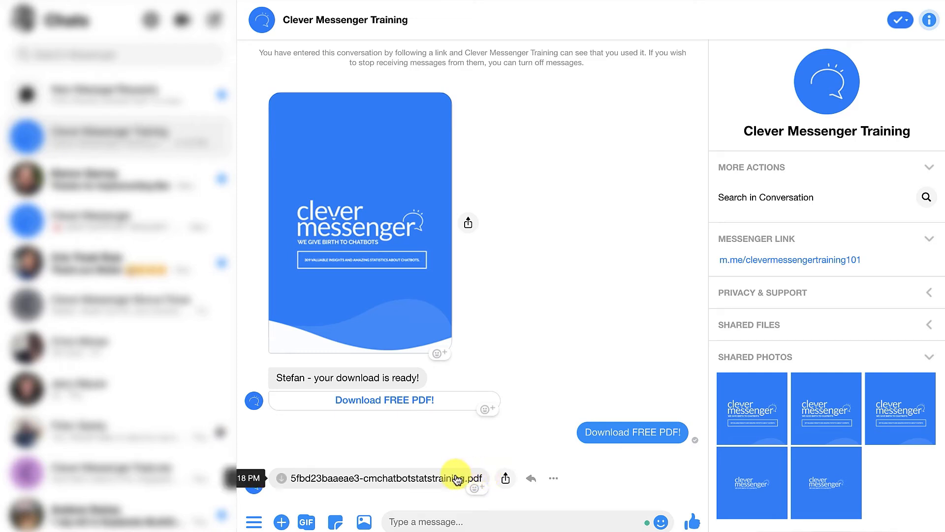
pyautogui.click(393, 481)
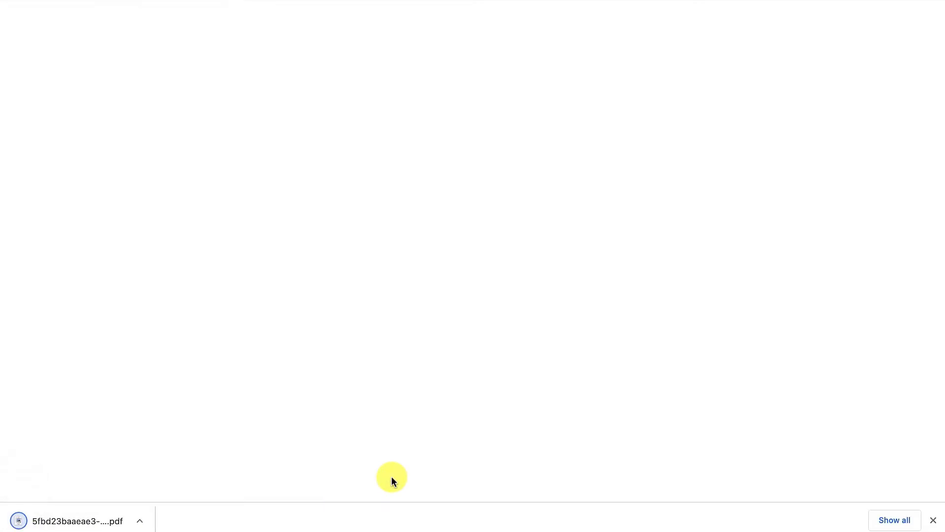
pyautogui.click(91, 526)
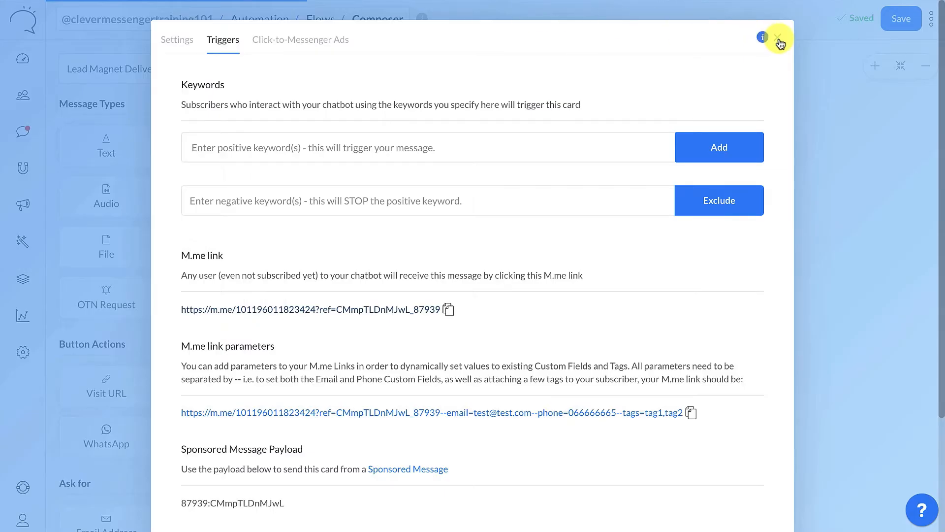
pyautogui.click(778, 39)
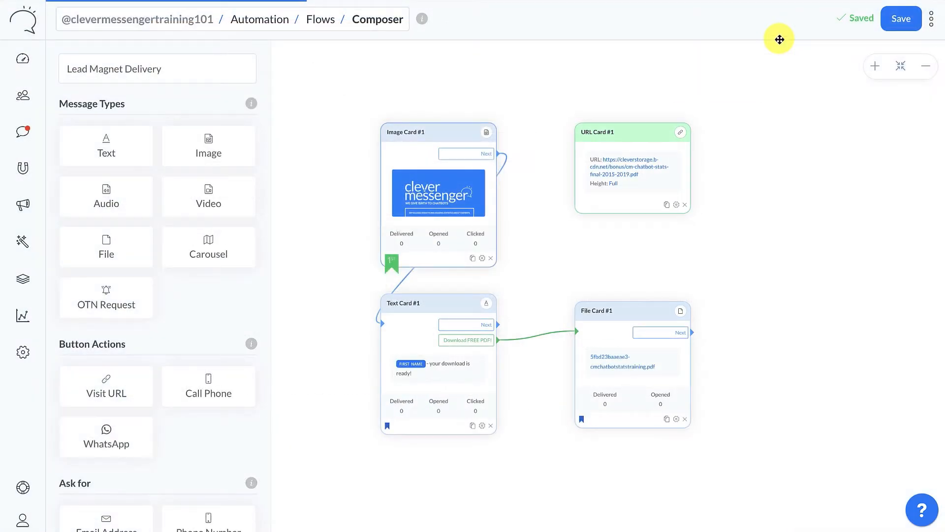
# Reconnect the text card's Download FREE PDF! button to the URL card and save the flow
pyautogui.moveTo(479, 338); pyautogui.dragTo(582, 157)
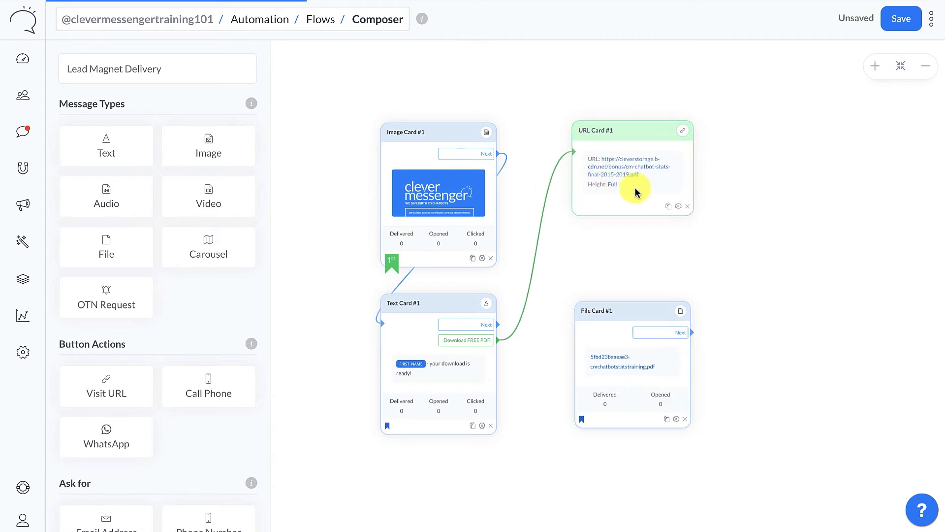
pyautogui.moveTo(727, 252); pyautogui.dragTo(785, 257)
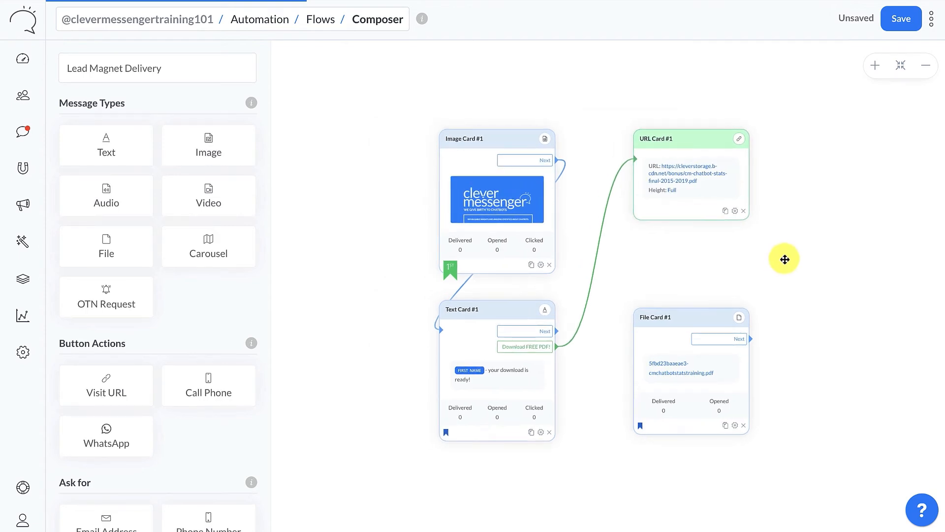
pyautogui.click(895, 29)
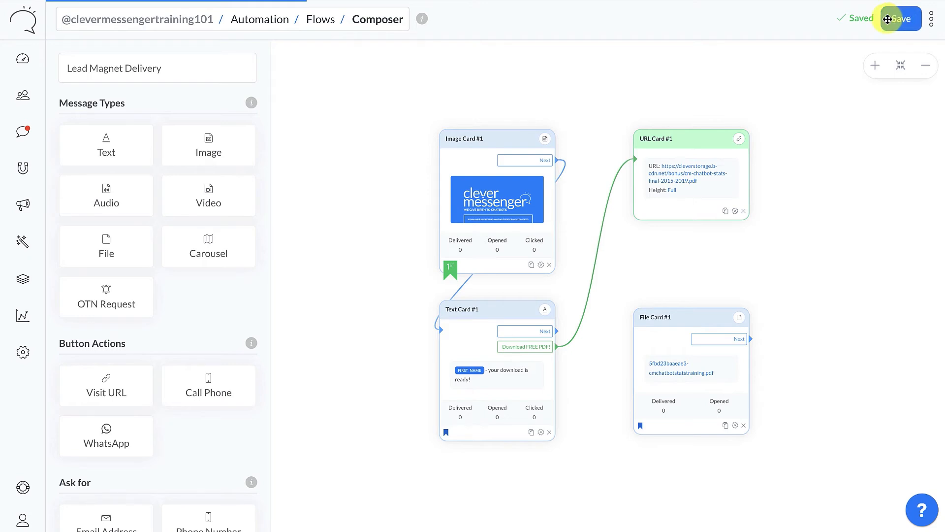
# Switch the composer to the Ask For Email Address flow
pyautogui.click(180, 71)
pyautogui.press('Up')
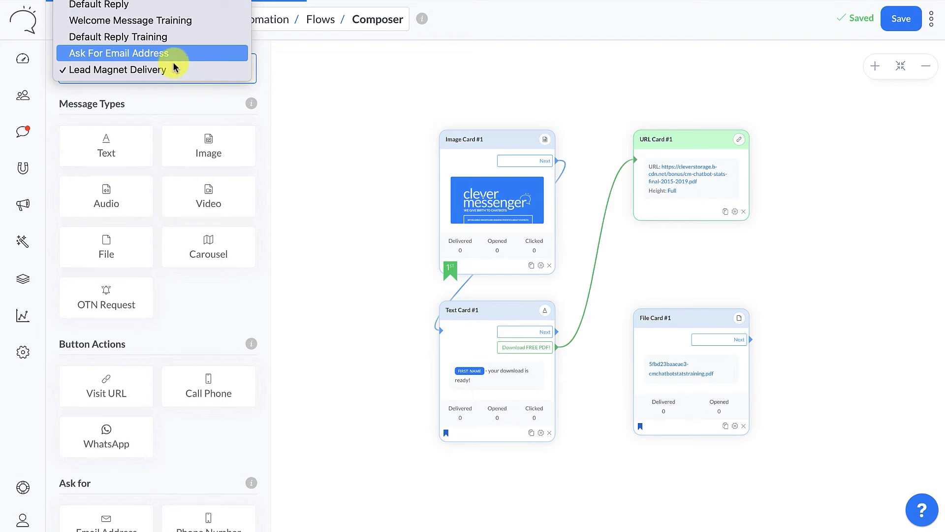
pyautogui.click(168, 59)
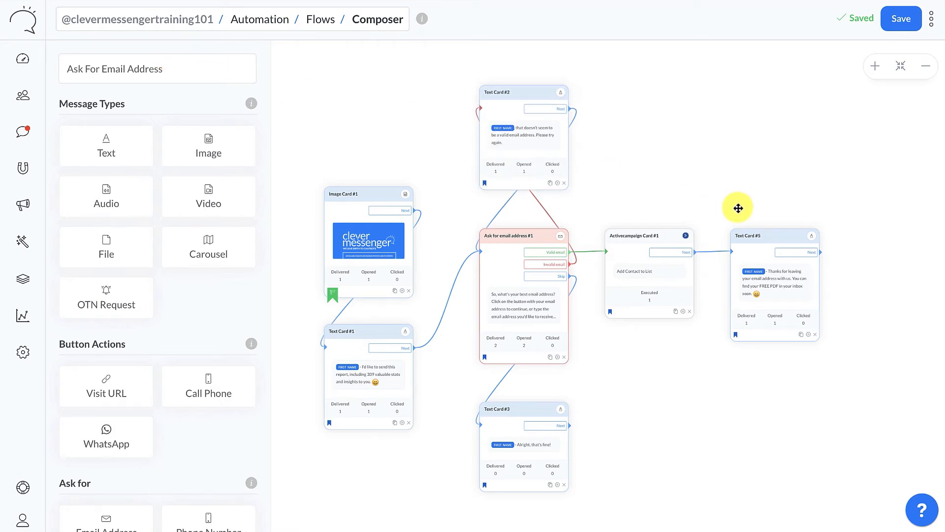
# Add a new text card below Text Card #5, the one thanking the subscriber for leaving an email address
pyautogui.click(875, 68)
pyautogui.click(876, 69)
pyautogui.moveTo(856, 84); pyautogui.dragTo(589, 69)
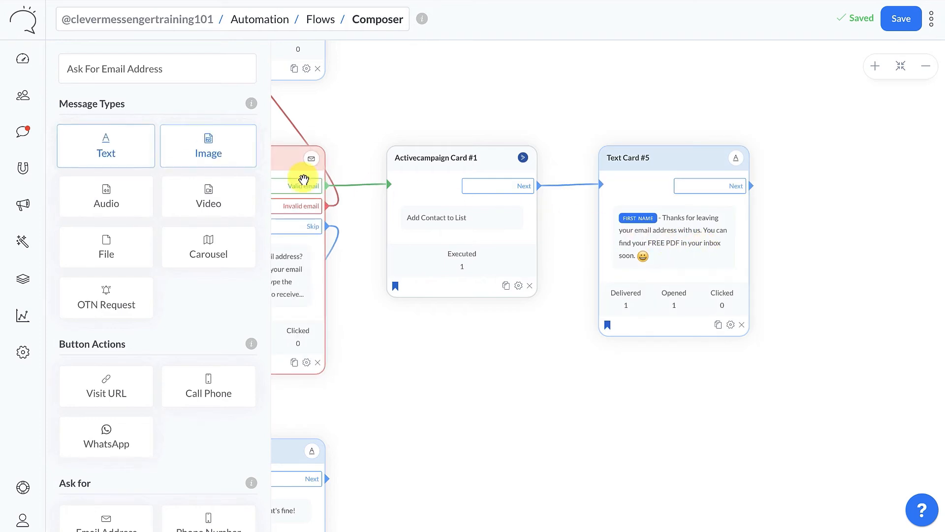
pyautogui.moveTo(112, 144); pyautogui.dragTo(662, 407)
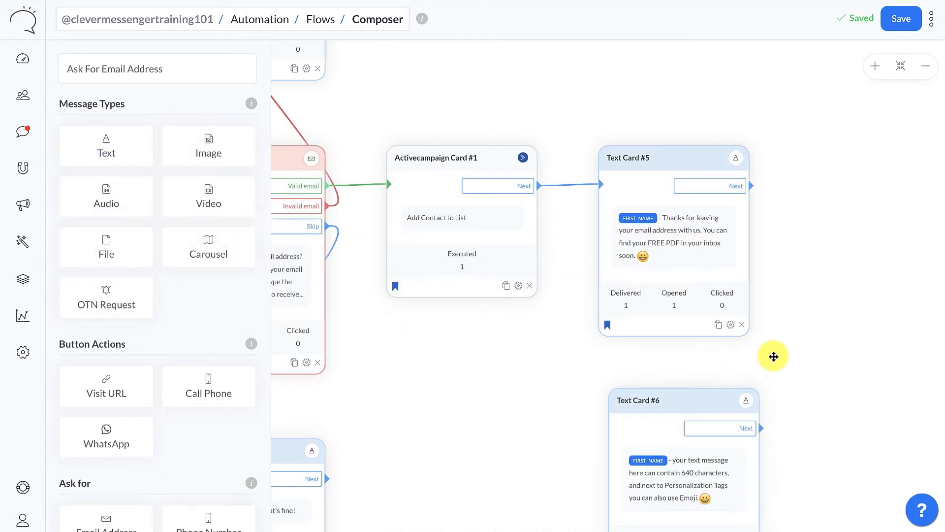
pyautogui.moveTo(773, 357); pyautogui.dragTo(751, 305)
pyautogui.moveTo(662, 333); pyautogui.dragTo(656, 332)
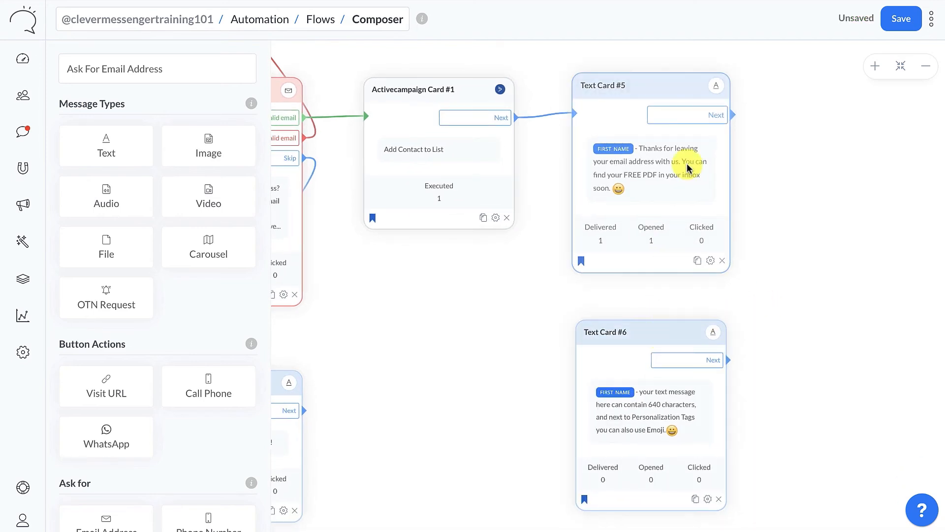
# Connect Text Card #5's Next output to the new text card with a delay of 3 seconds
pyautogui.moveTo(696, 116); pyautogui.dragTo(624, 362)
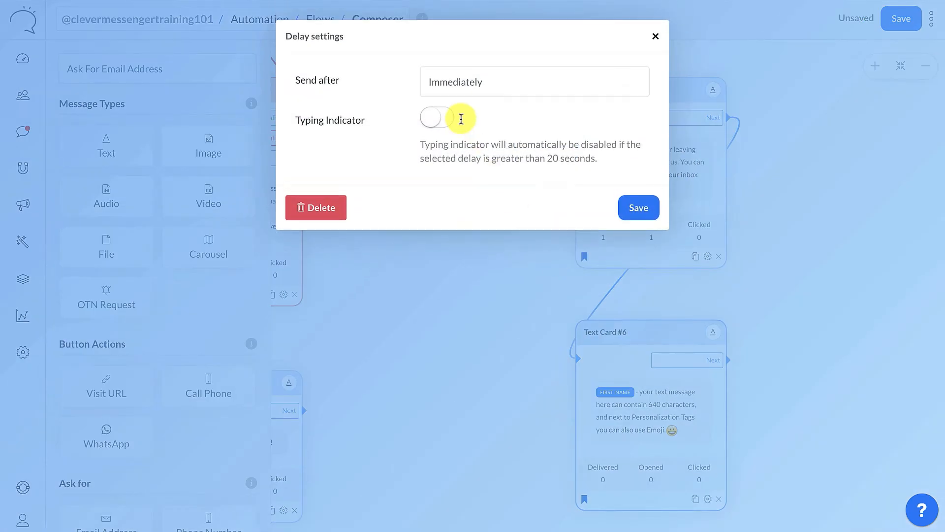
pyautogui.click(466, 84)
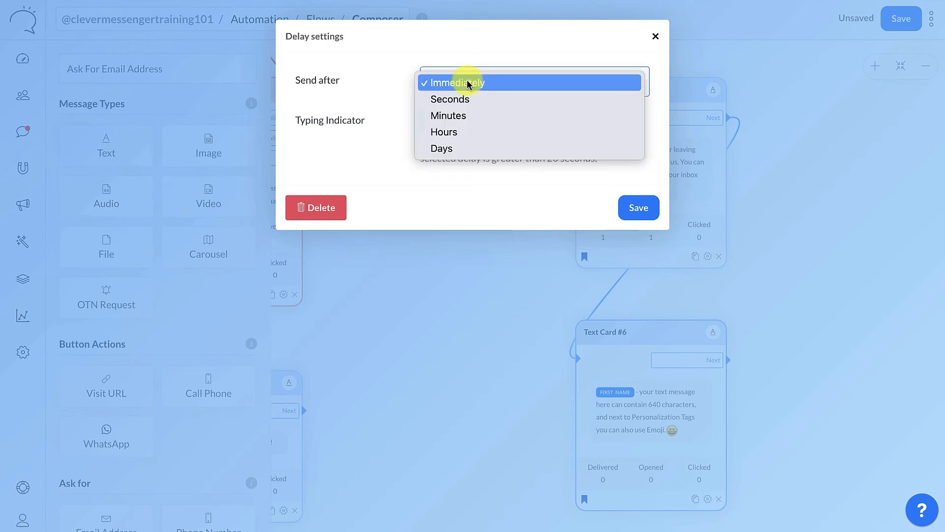
pyautogui.click(462, 100)
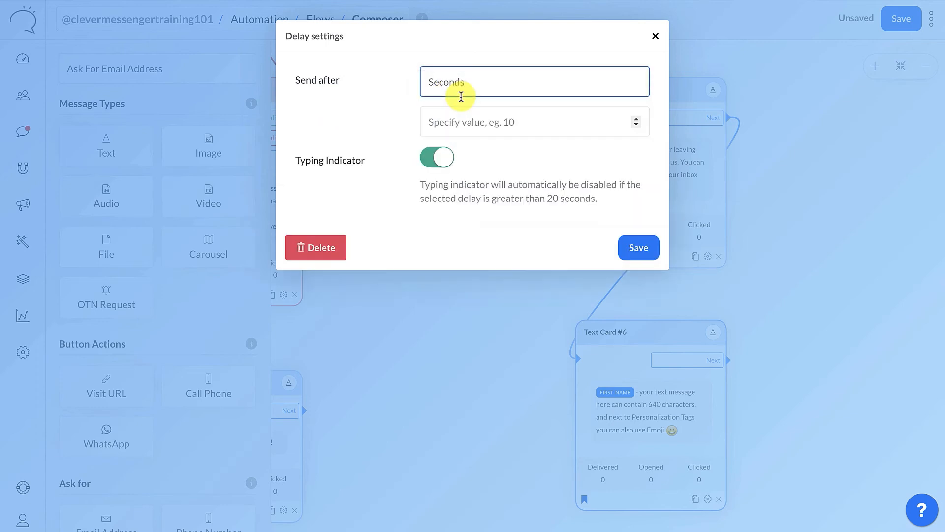
pyautogui.click(468, 121)
pyautogui.write('3')
pyautogui.click(634, 256)
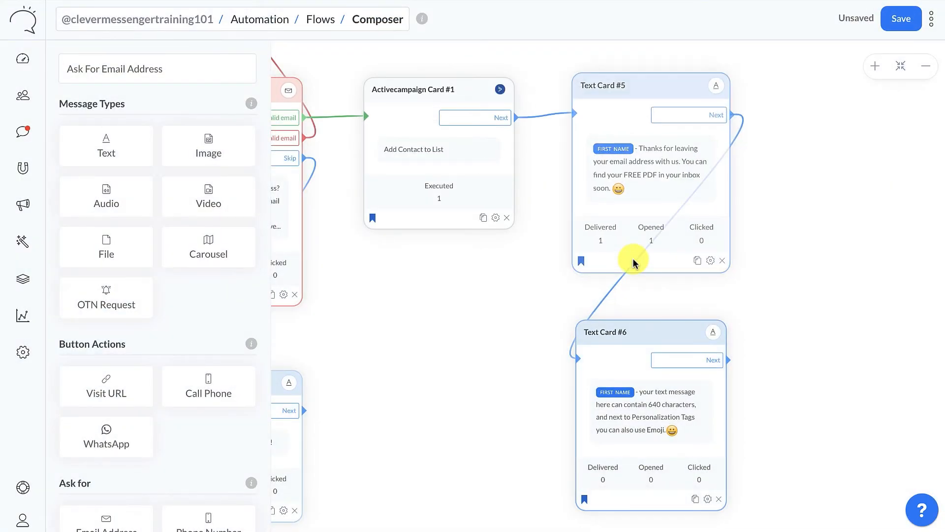
# Replace the new text card's default message with "BTW - I can also shoot the FREE PDF over in this conversation."
pyautogui.click(650, 434)
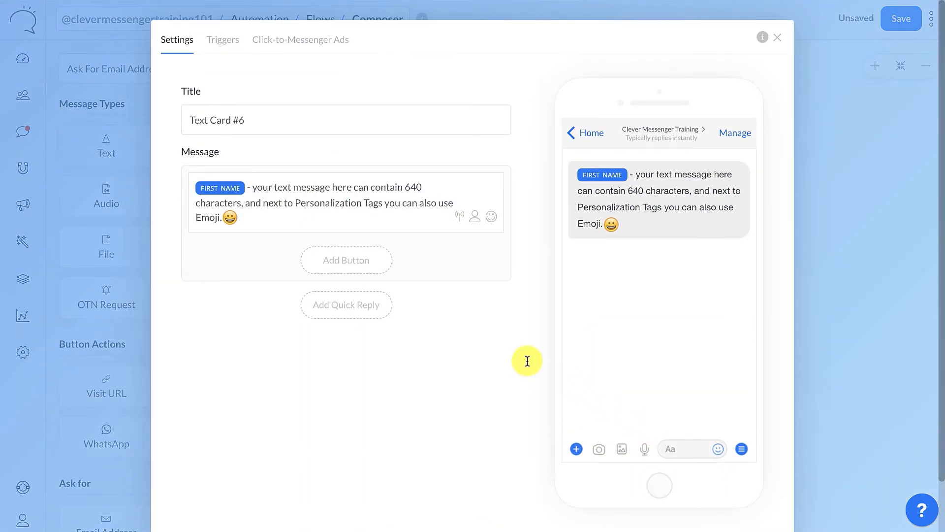
pyautogui.click(266, 215)
pyautogui.hotkey('ctrl', 'a')
pyautogui.press('BackSpace')
pyautogui.write('BTW - I can also shoo the')
pyautogui.press('BackSpace')
pyautogui.press('BackSpace')
pyautogui.press('BackSpace')
pyautogui.press('BackSpace')
pyautogui.write('t the FREE PDF ')
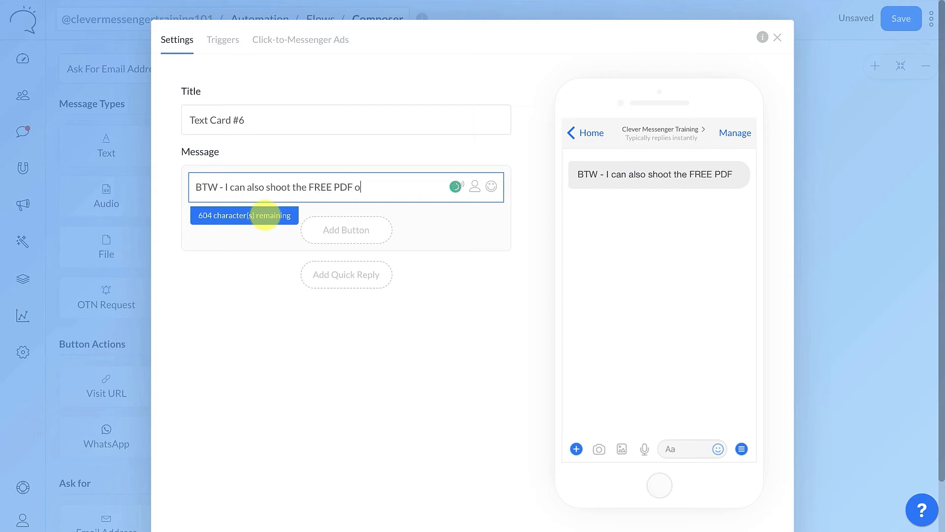
pyautogui.write('over in this')
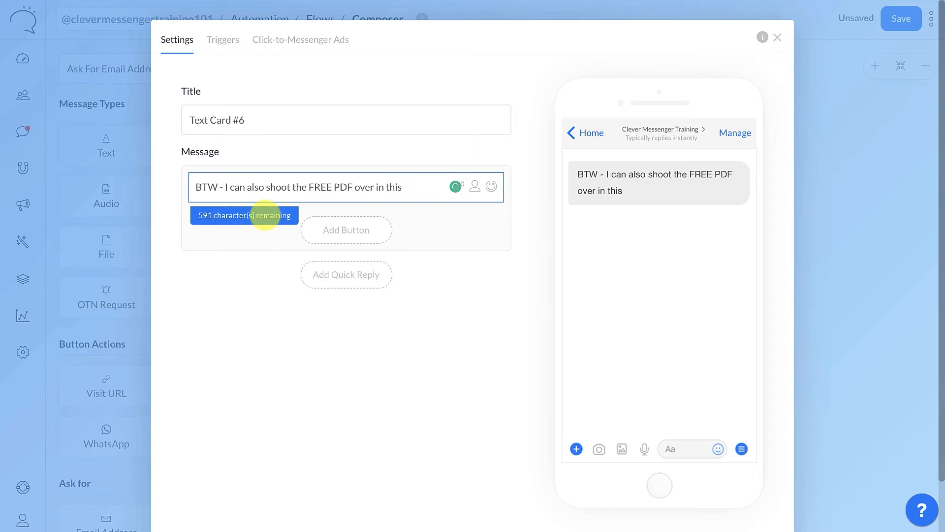
pyautogui.write(' cpnv')
pyautogui.press('BackSpace')
pyautogui.press('BackSpace')
pyautogui.write('onversation')
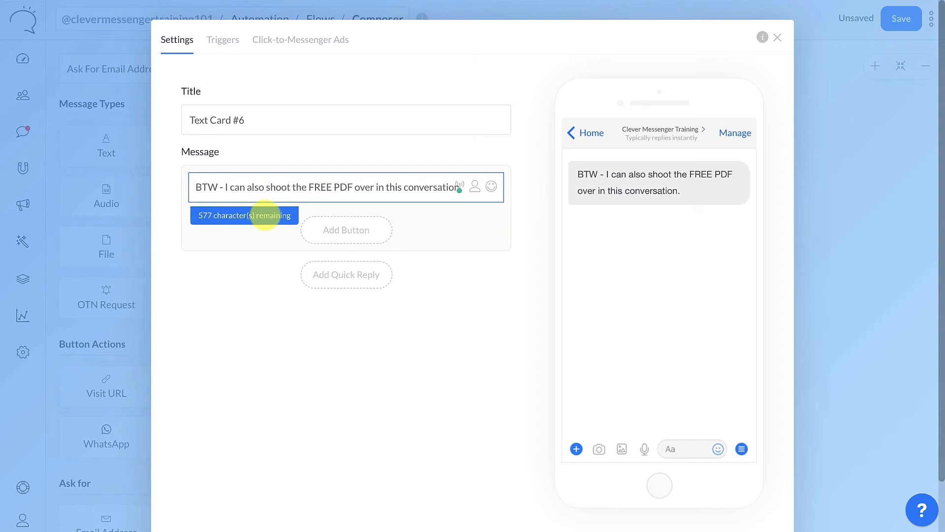
pyautogui.write('.')
# Add the question "Would you like me to do so?" to the message after a blank line
pyautogui.press('Return')
pyautogui.press('Return')
pyautogui.write('Wo')
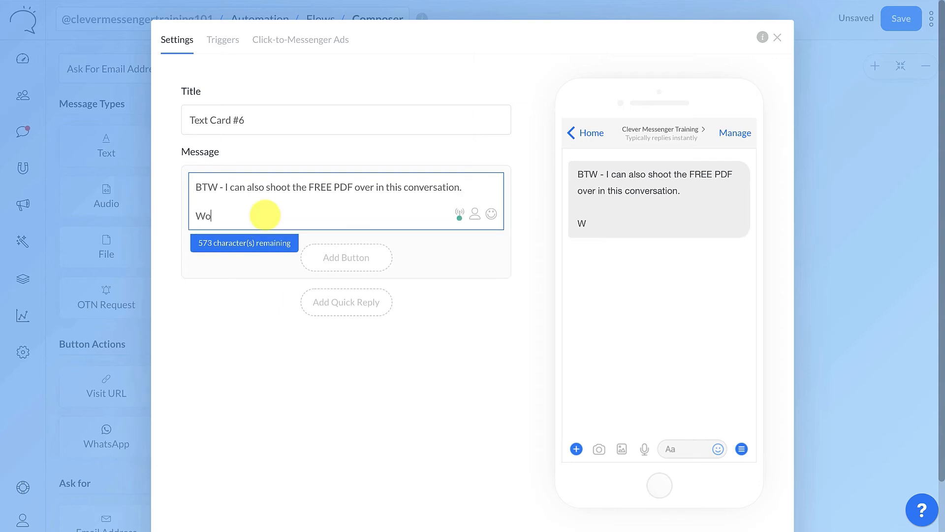
pyautogui.write('uld you like')
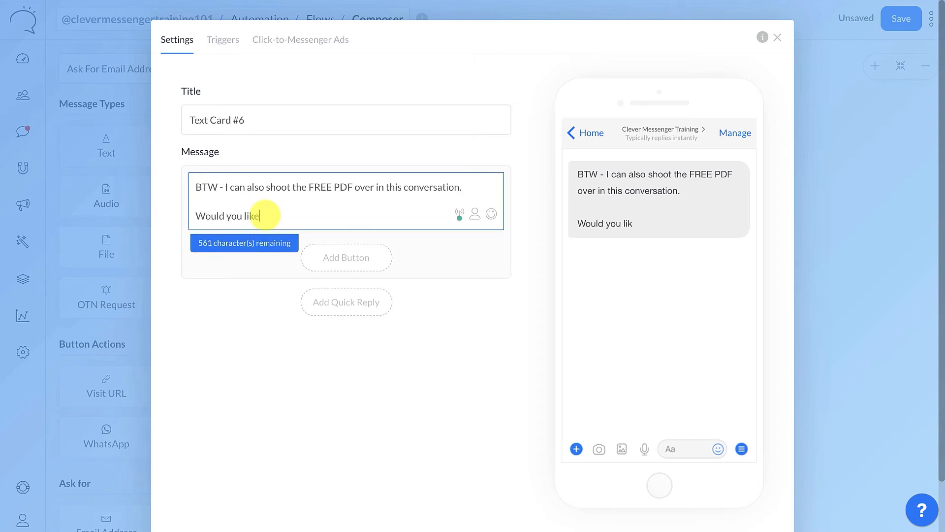
pyautogui.write(' me to do so?')
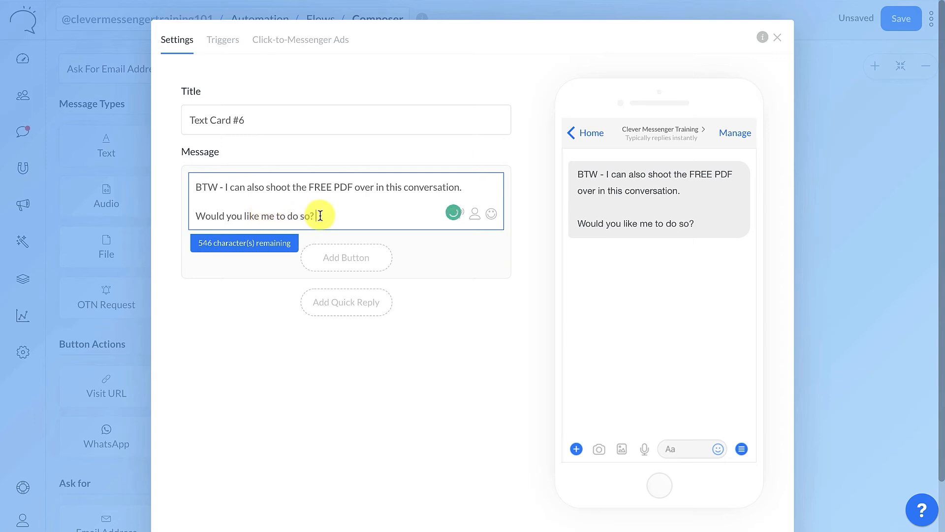
# Insert the sunglasses smiley emoji at the end of the message's question
pyautogui.click(491, 215)
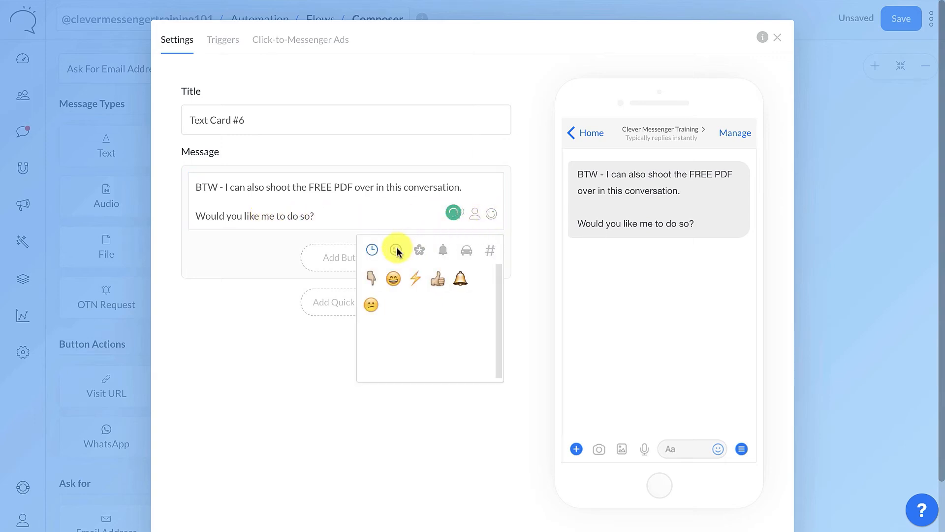
pyautogui.click(396, 251)
pyautogui.scroll(-3, 431, 328)
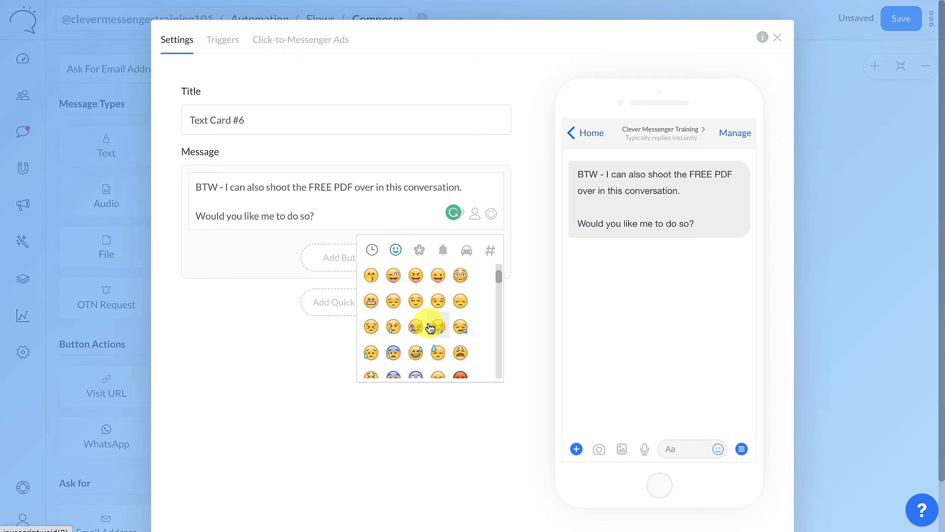
pyautogui.scroll(-1, 430, 326)
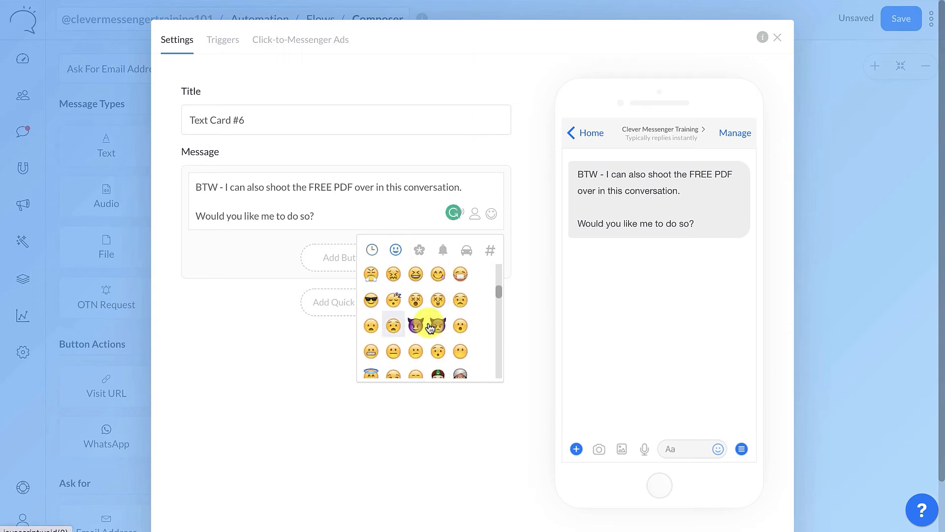
pyautogui.click(370, 301)
pyautogui.click(311, 203)
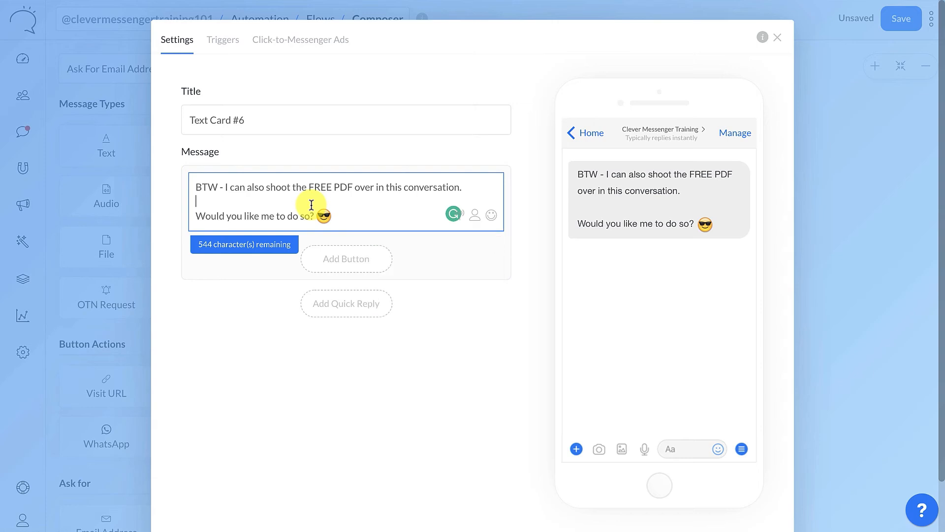
pyautogui.click(448, 296)
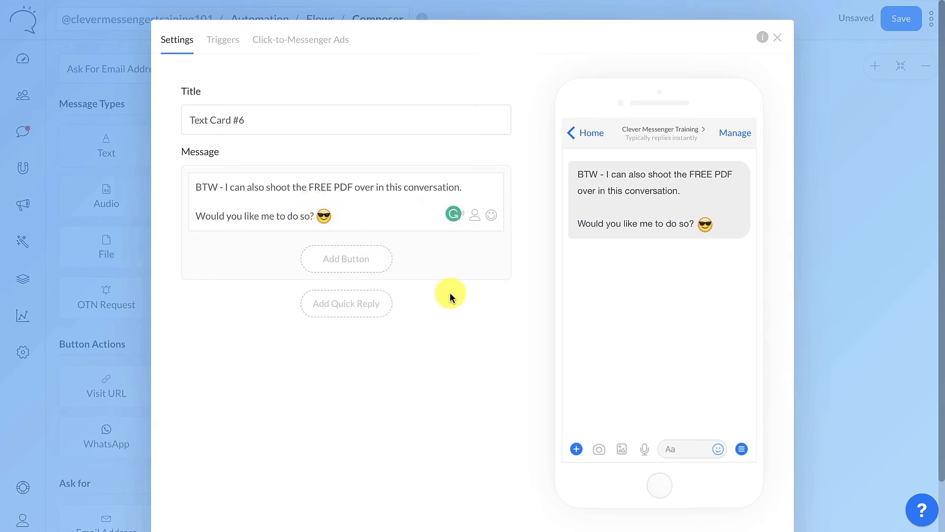
# Add two quick replies to Text Card #6 and label the first one "Yes, please send it!"
pyautogui.click(351, 306)
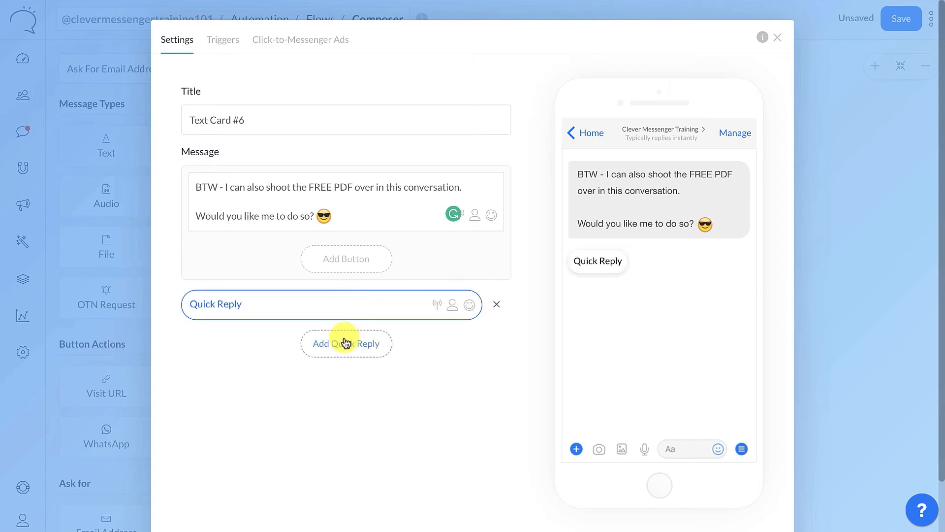
pyautogui.click(343, 348)
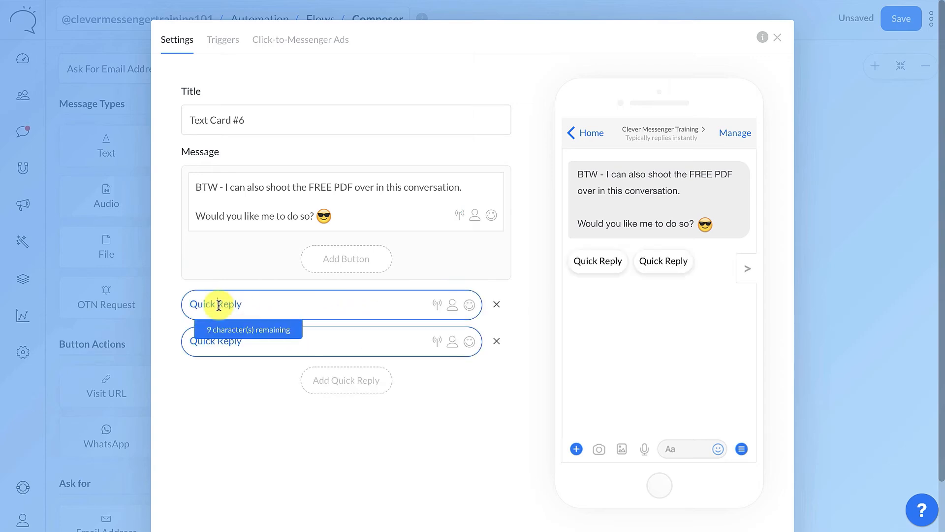
pyautogui.tripleClick(219, 305)
pyautogui.write('Yes')
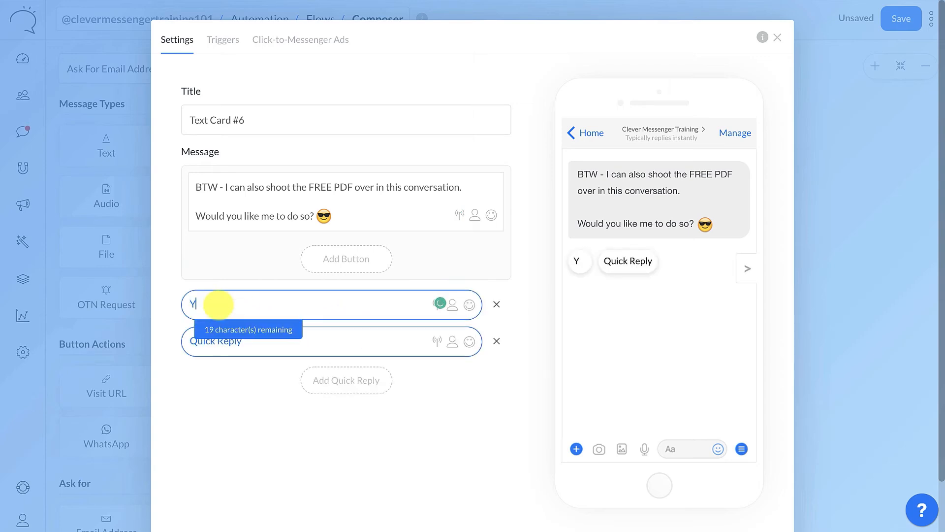
pyautogui.press('BackSpace')
pyautogui.write('s, Plea')
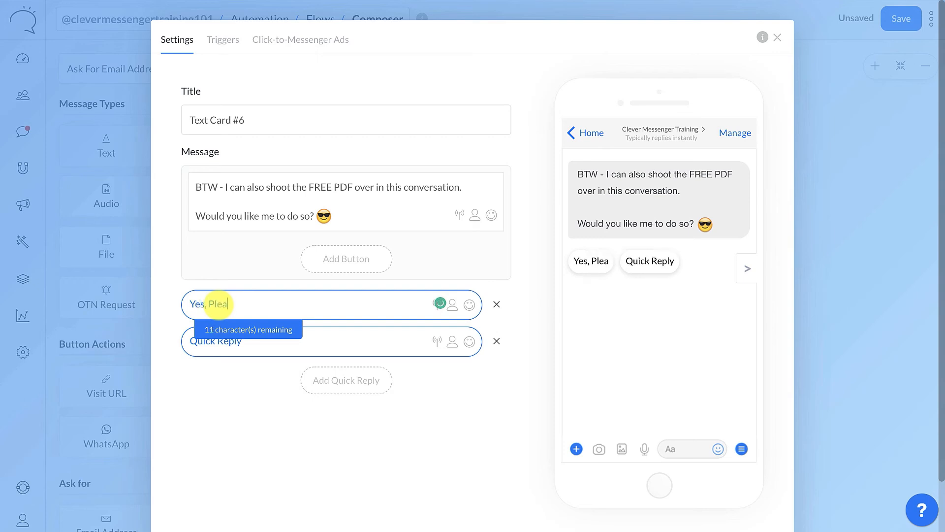
pyautogui.write('se send it!')
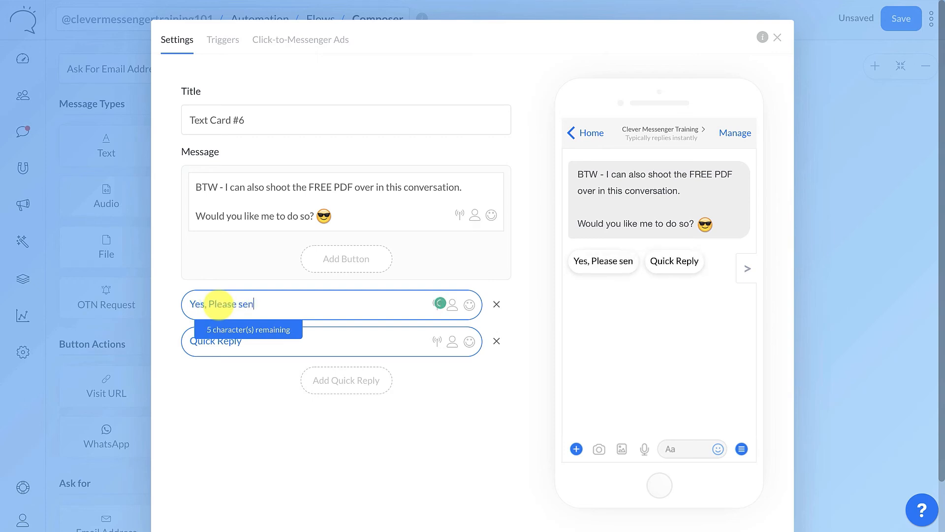
pyautogui.click(214, 301)
pyautogui.press('BackSpace')
pyautogui.write('p')
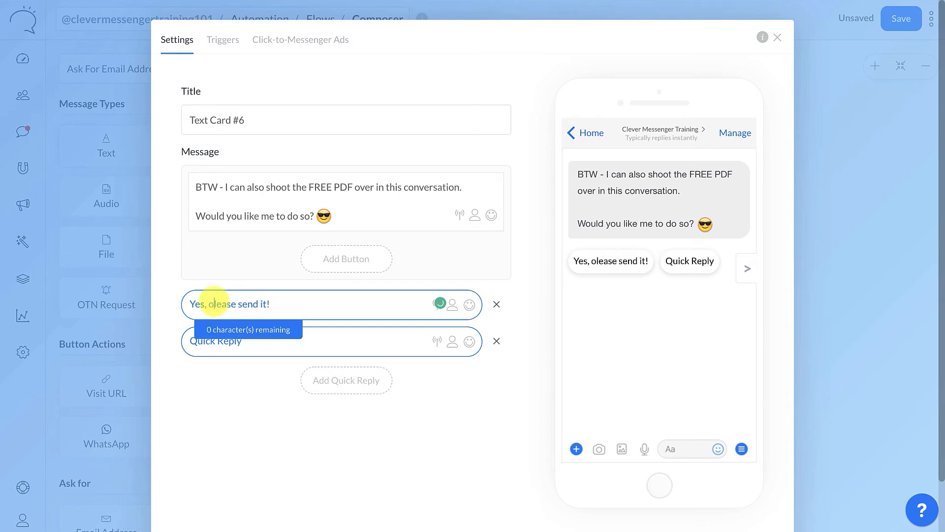
# Label the second quick reply "No, I'm fine." and save the card
pyautogui.tripleClick(233, 343)
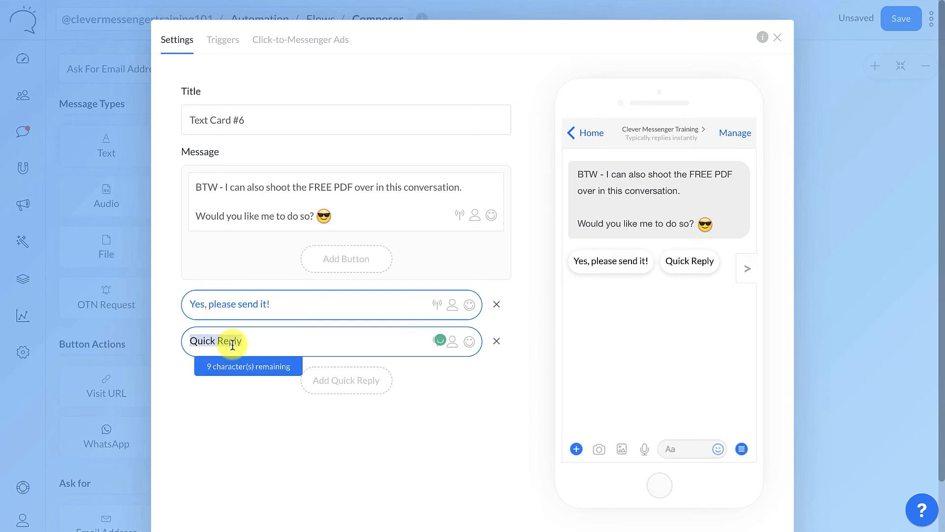
pyautogui.write('No, ')
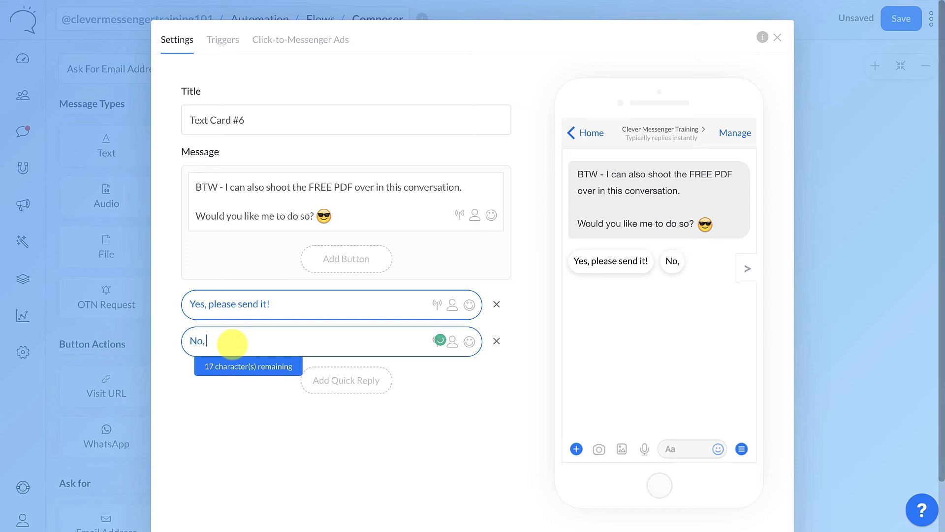
pyautogui.write("I'm fine.")
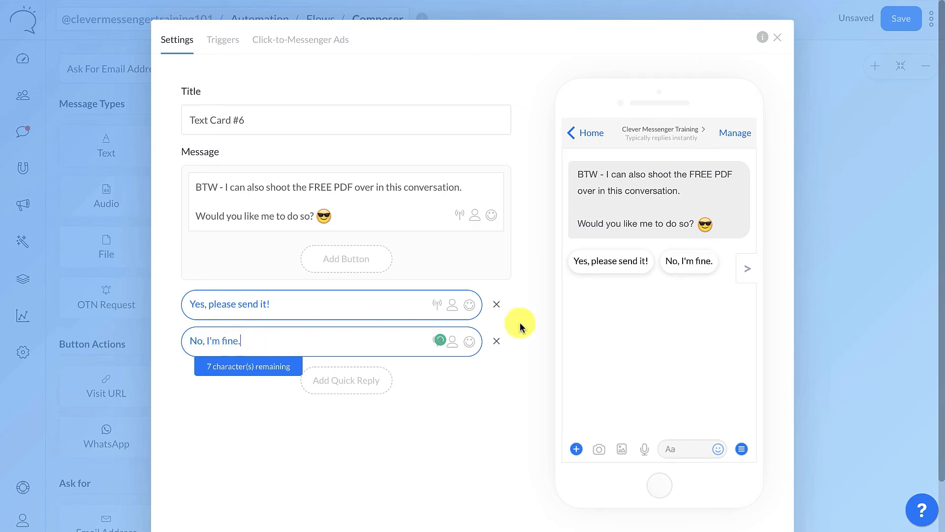
pyautogui.scroll(-2, 656, 314)
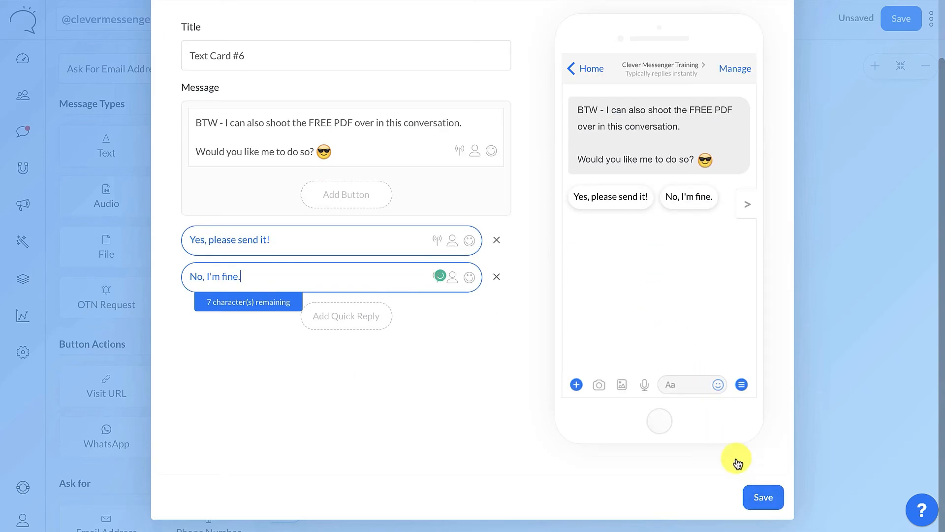
pyautogui.click(755, 495)
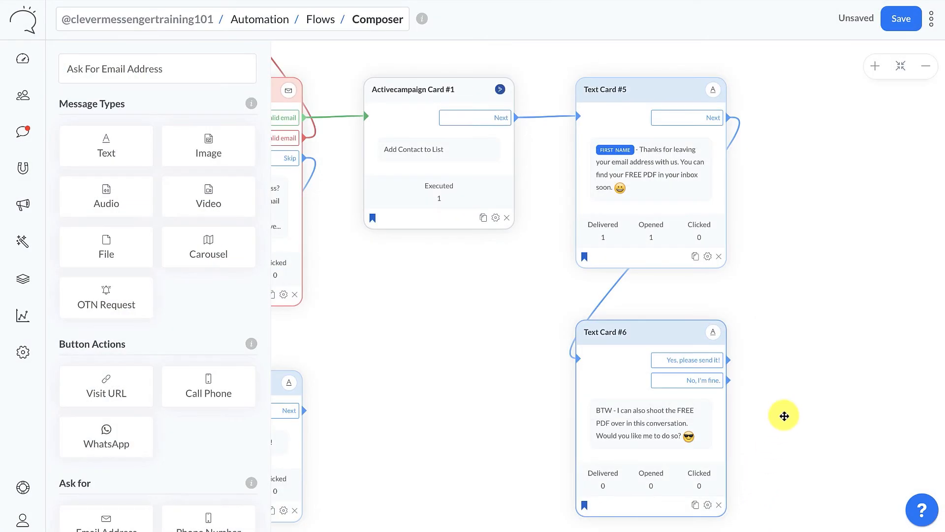
# Add a new text card below Text Card #6 and connect the "No, I'm fine." reply to it
pyautogui.click(924, 65)
pyautogui.moveTo(709, 297); pyautogui.dragTo(776, 205)
pyautogui.moveTo(116, 143); pyautogui.dragTo(652, 351)
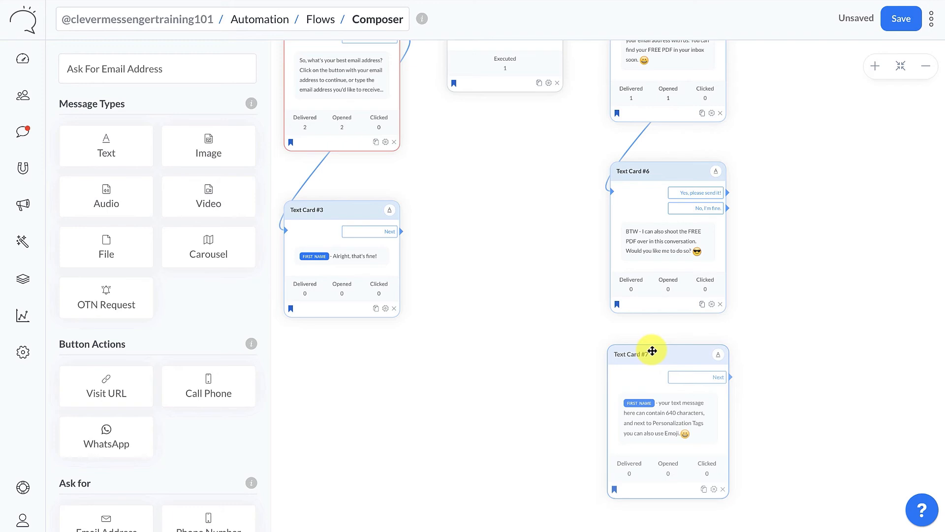
pyautogui.click(613, 375)
# Enable the typing indicator on the new connection, choose a delay in seconds, and save the delay settings
pyautogui.click(440, 121)
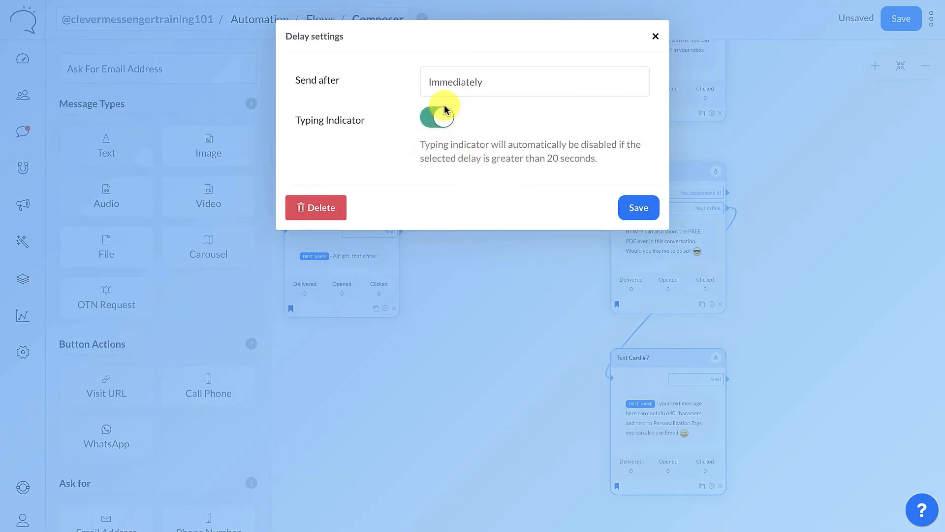
pyautogui.click(447, 82)
pyautogui.click(453, 99)
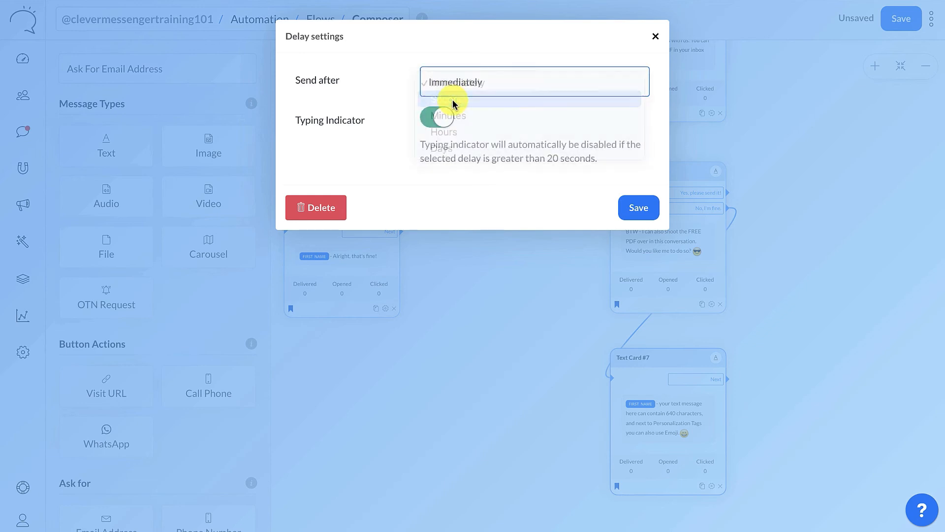
pyautogui.click(642, 250)
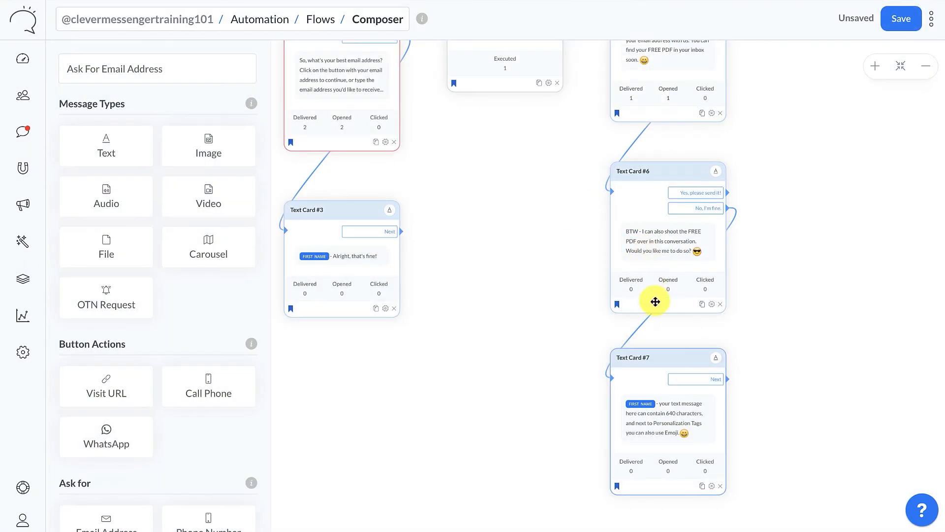
# Replace Text Card #7's default message with "Sure. You can still find the FREE PDF inside your email inbox soon."
pyautogui.click(678, 417)
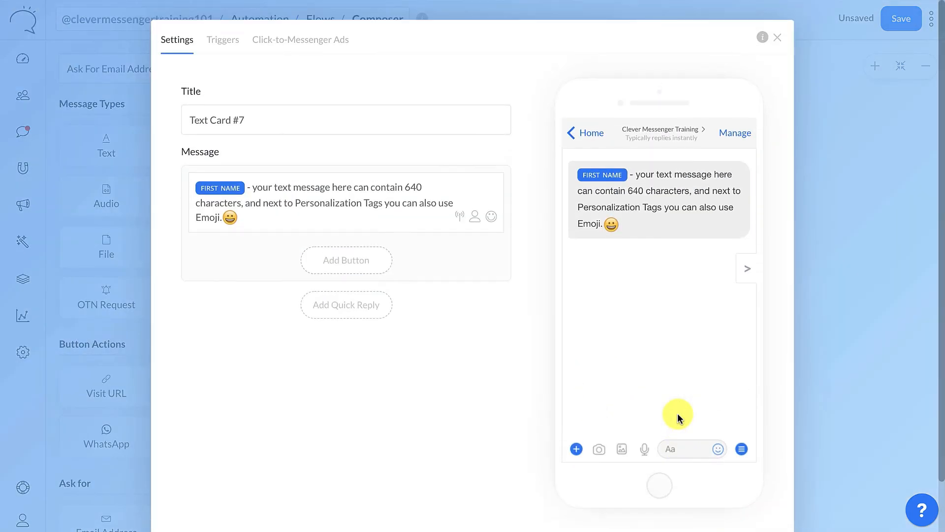
pyautogui.click(283, 217)
pyautogui.hotkey('ctrl', 'a')
pyautogui.press('BackSpace')
pyautogui.write('Sure')
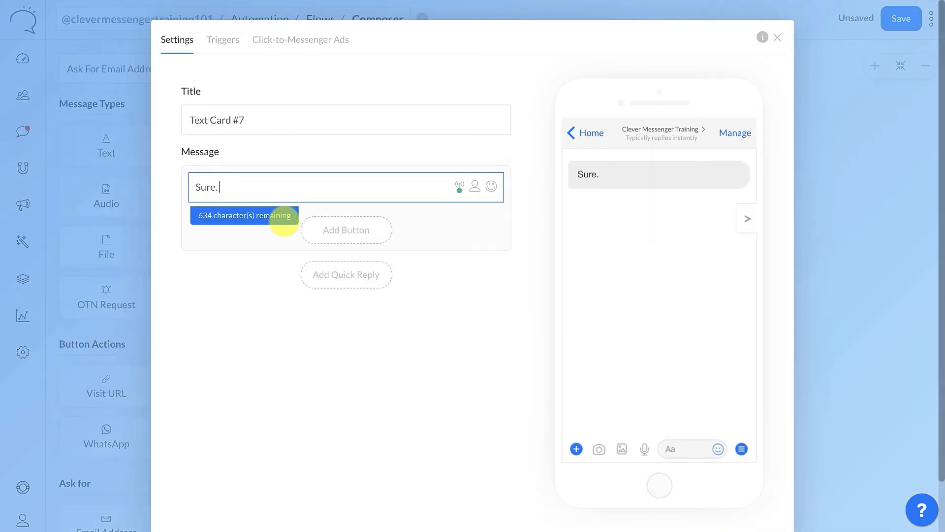
pyautogui.write('. You can stll')
pyautogui.press('BackSpace')
pyautogui.press('BackSpace')
pyautogui.write('ill find the')
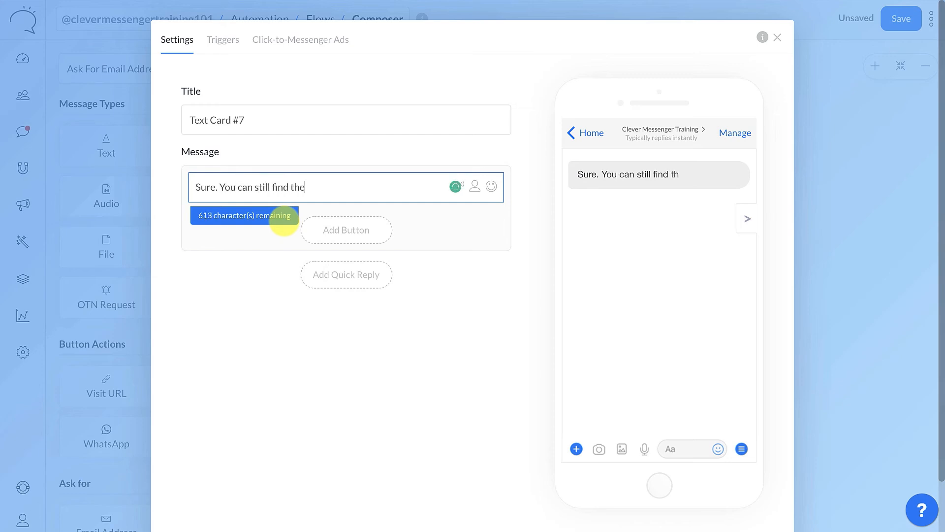
pyautogui.write(' FREE PDF inside your email inbox soon.')
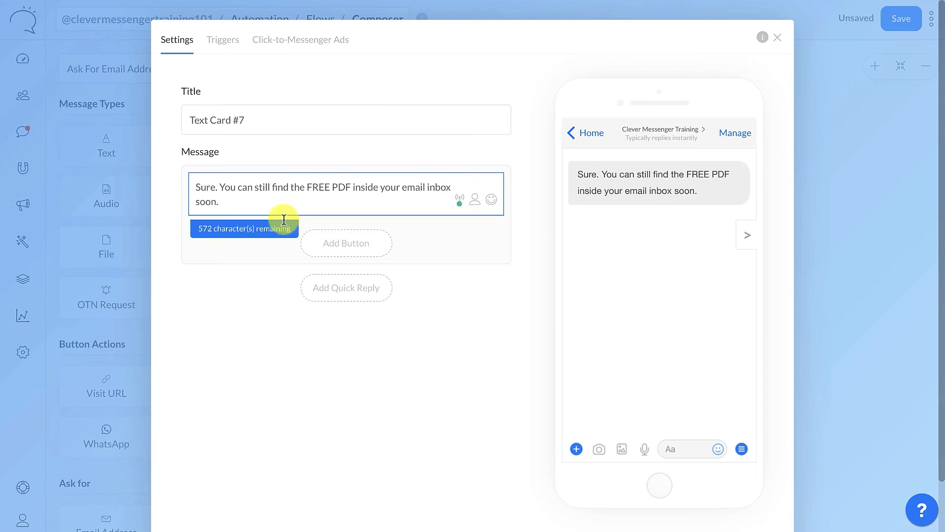
# Insert "expect to" before "find" in the message and save the card
pyautogui.click(272, 187)
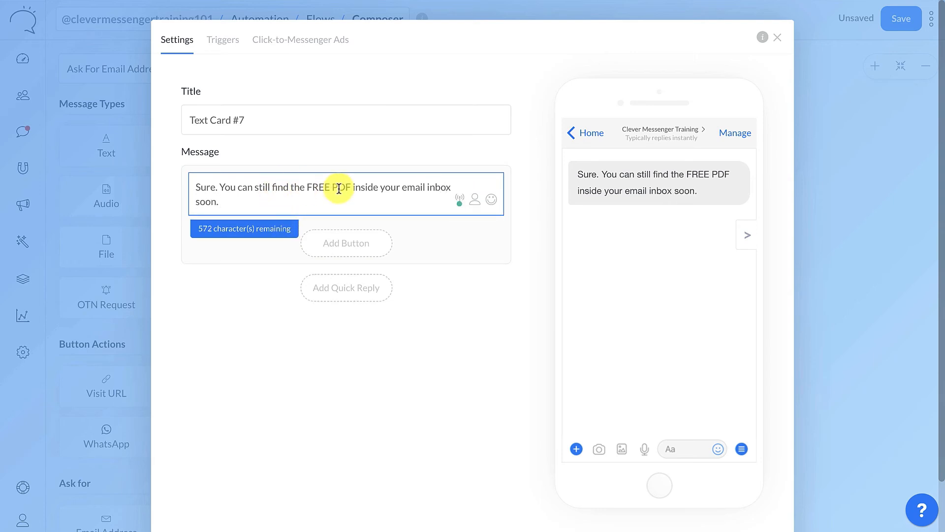
pyautogui.write('expect to')
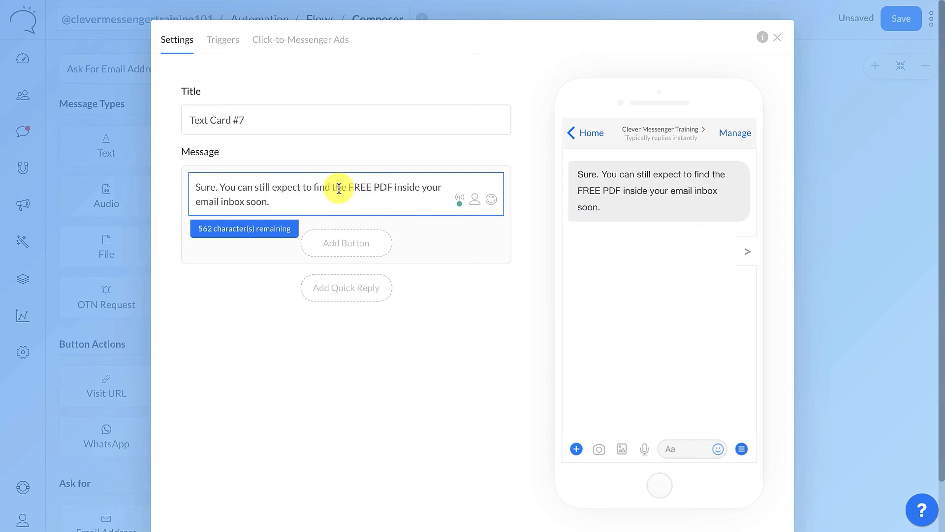
pyautogui.scroll(-2, 450, 270)
pyautogui.click(752, 491)
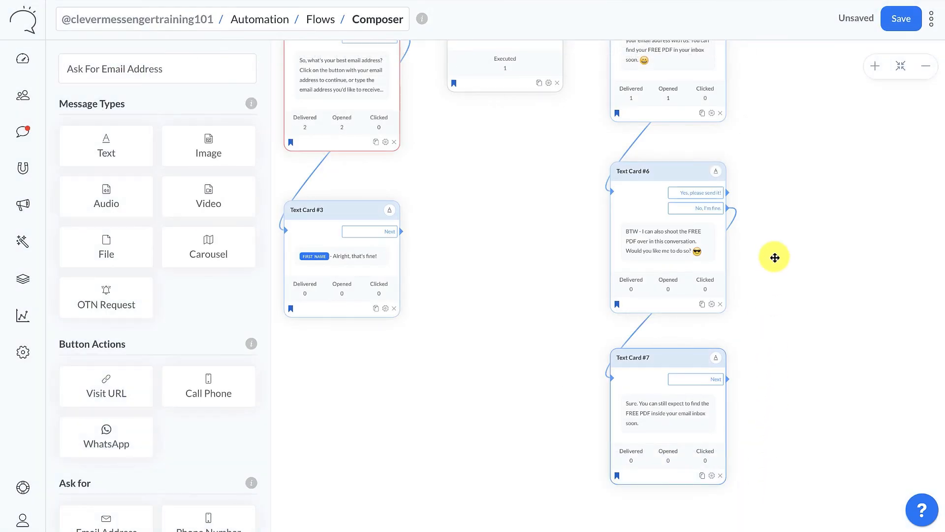
# Add a Go to flow card beside Text Card #6 and connect "Yes, please send it!" to it immediately, with the typing indicator enabled
pyautogui.moveTo(777, 150); pyautogui.dragTo(724, 272)
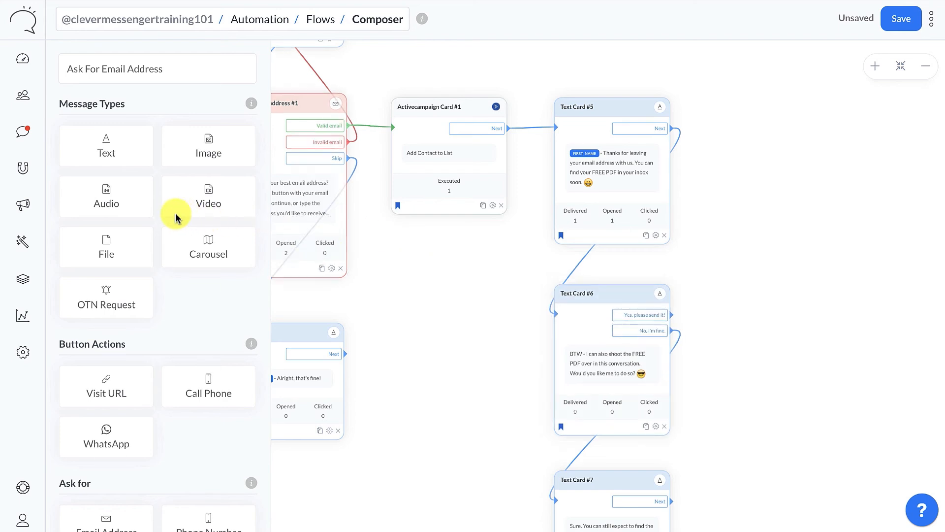
pyautogui.scroll(-1, 176, 214)
pyautogui.scroll(-7, 176, 214)
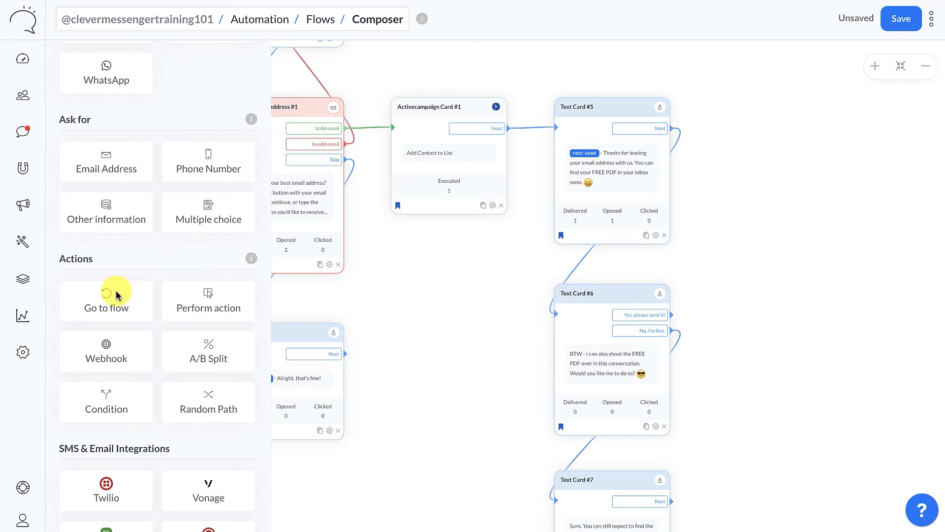
pyautogui.moveTo(99, 301); pyautogui.dragTo(774, 298)
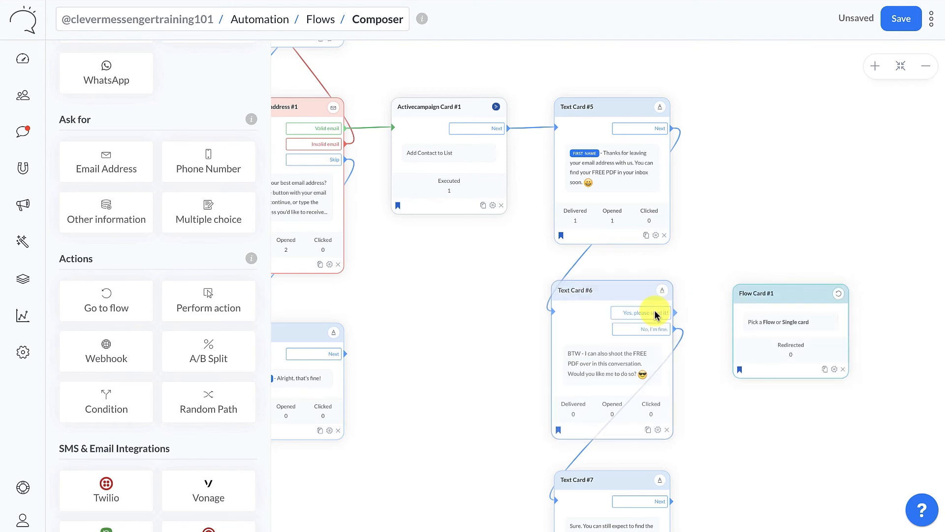
pyautogui.moveTo(655, 312); pyautogui.dragTo(772, 313)
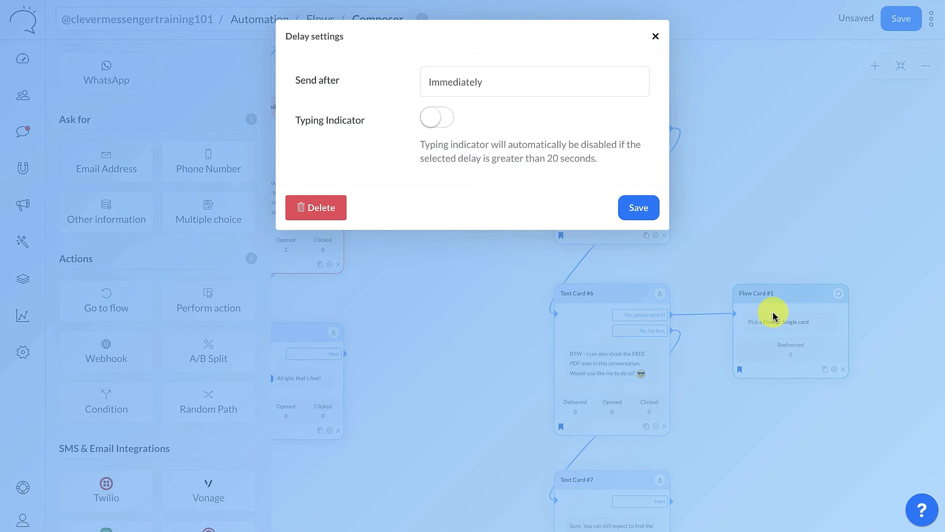
pyautogui.click(438, 123)
pyautogui.click(642, 215)
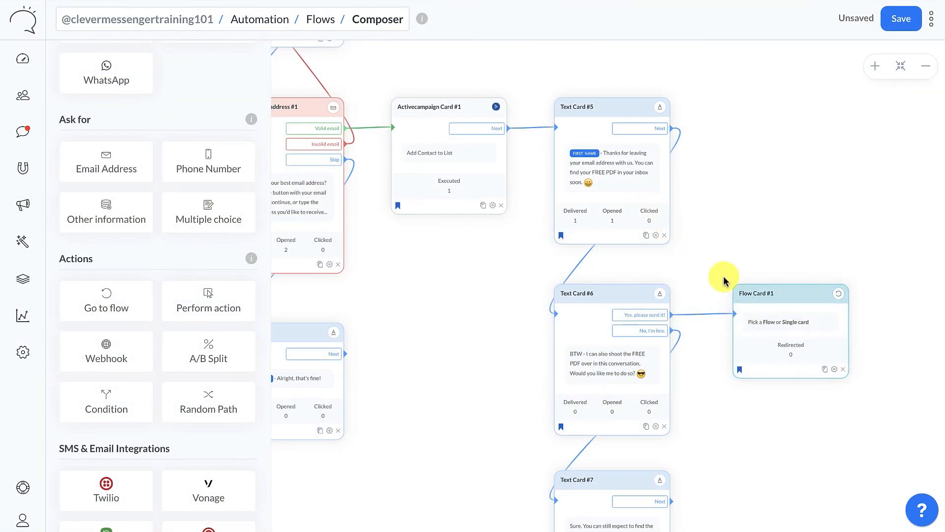
# Set the flow card to redirect to the Lead Magnet Delivery flow, and save both the card and the whole flow
pyautogui.click(803, 346)
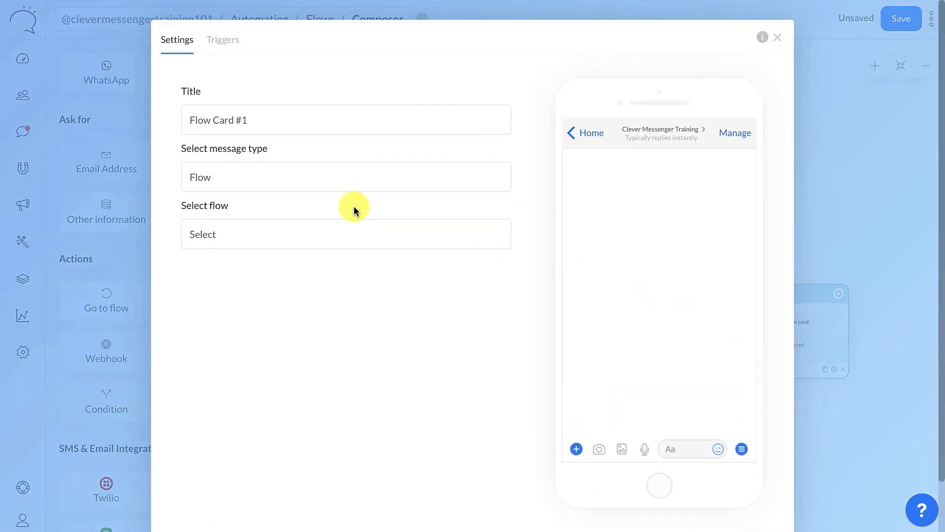
pyautogui.click(279, 183)
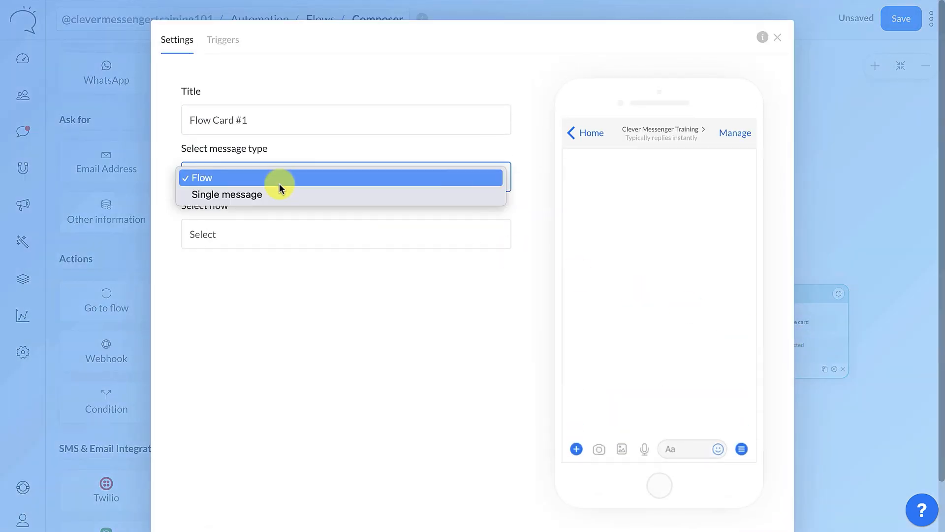
pyautogui.click(279, 183)
pyautogui.click(279, 235)
pyautogui.click(287, 238)
pyautogui.click(299, 241)
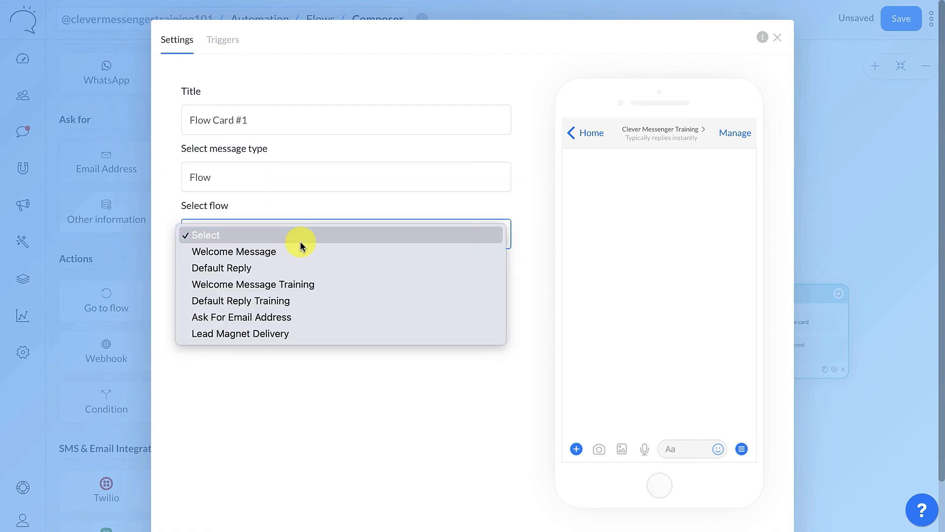
pyautogui.click(320, 333)
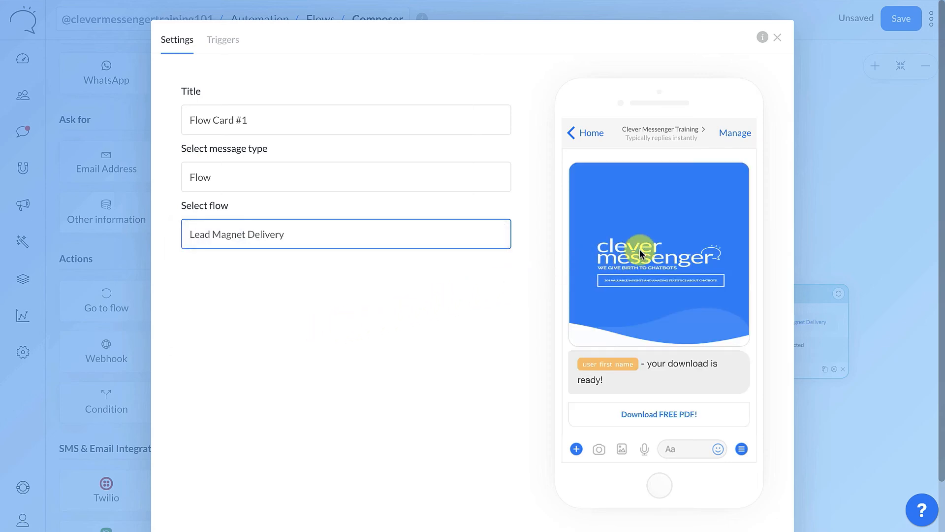
pyautogui.scroll(-2, 640, 253)
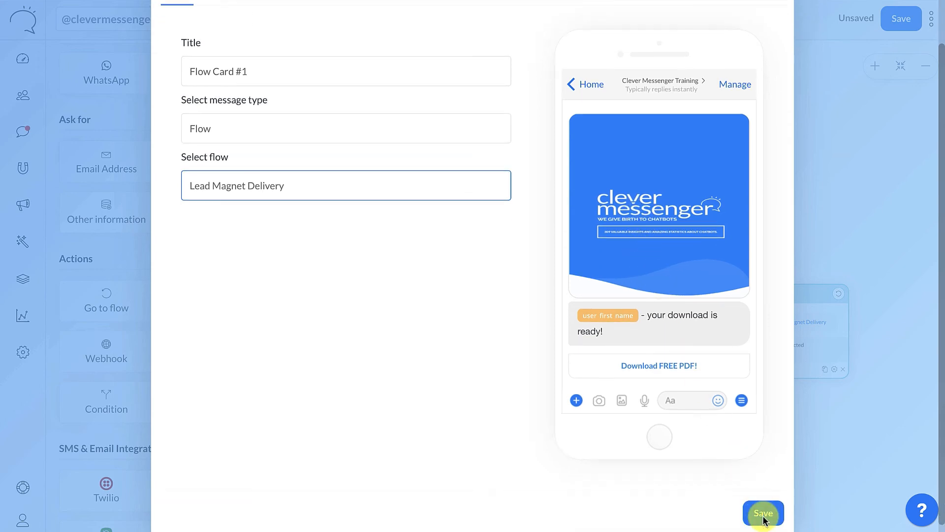
pyautogui.click(762, 514)
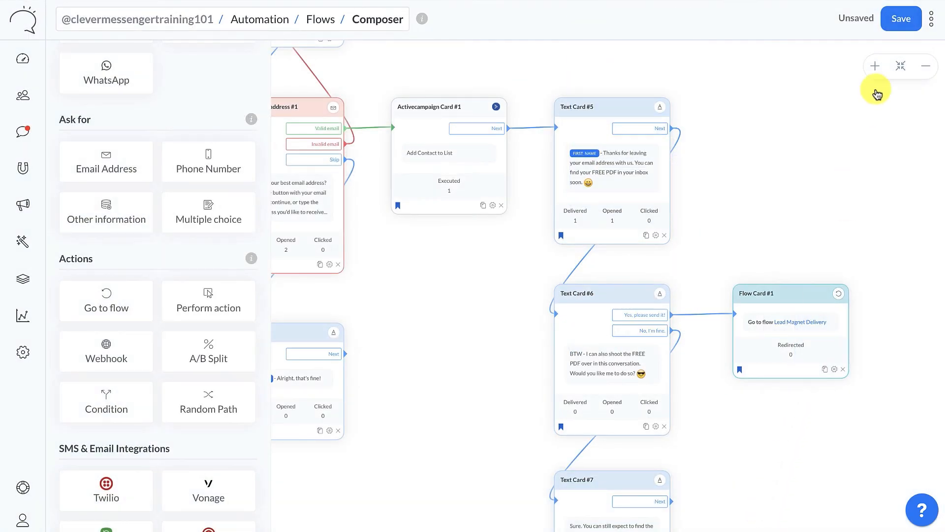
pyautogui.click(895, 18)
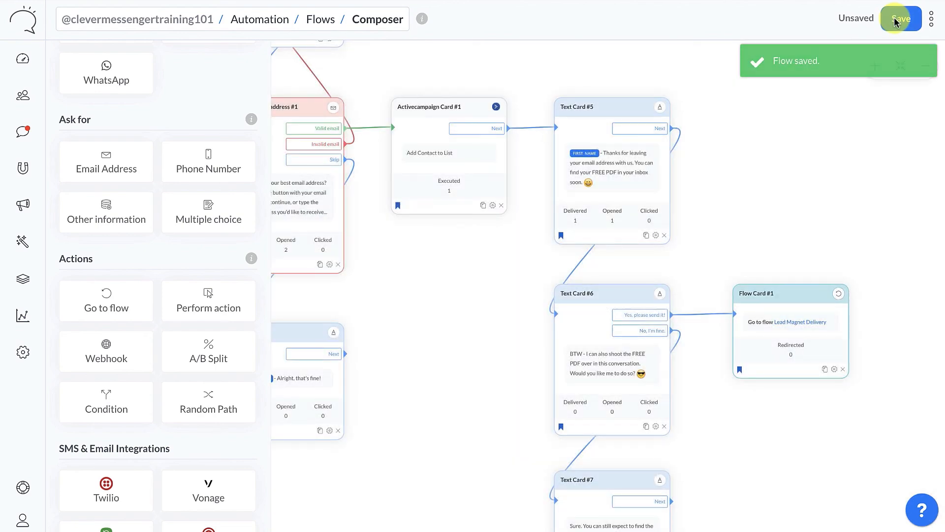
pyautogui.click(922, 72)
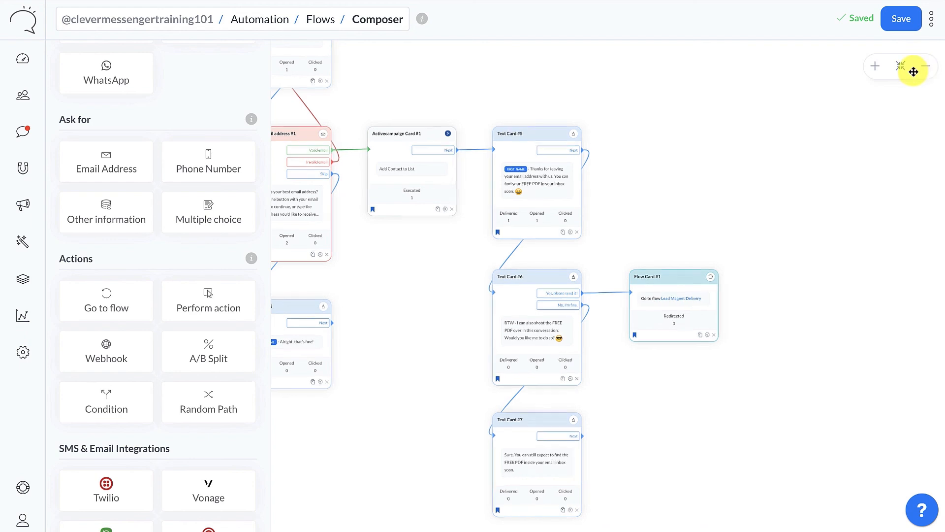
# Open the Ask For Email Address flow in Messenger through the M.me link in Image Card #1's triggers
pyautogui.click(918, 72)
pyautogui.moveTo(628, 97); pyautogui.dragTo(833, 137)
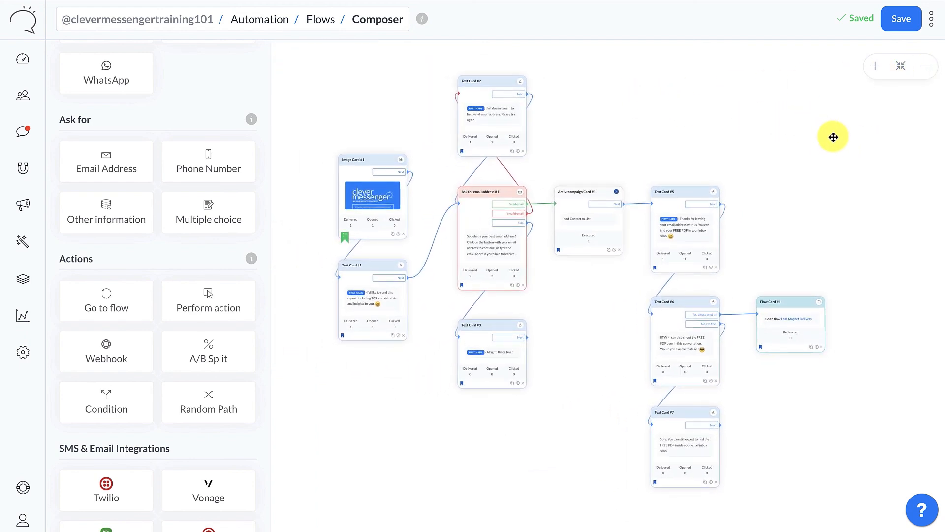
pyautogui.scroll(7, 235, 116)
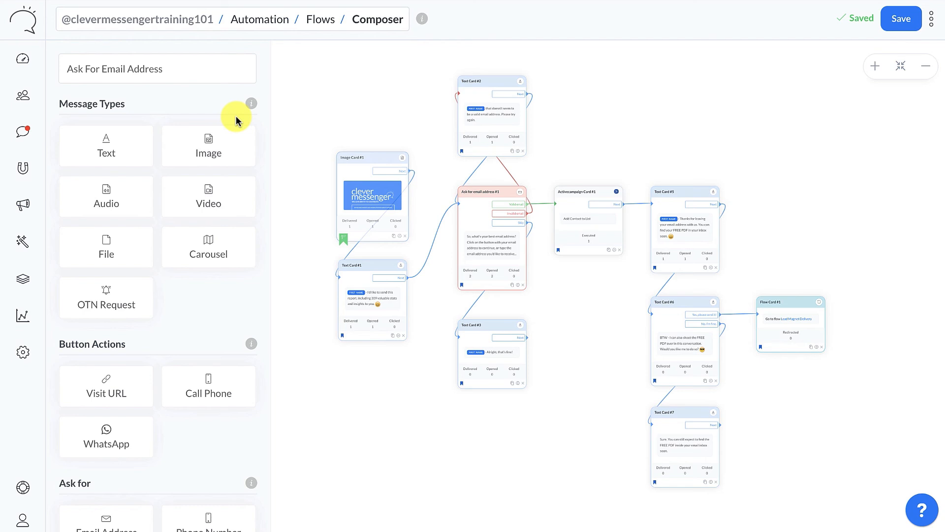
pyautogui.click(375, 199)
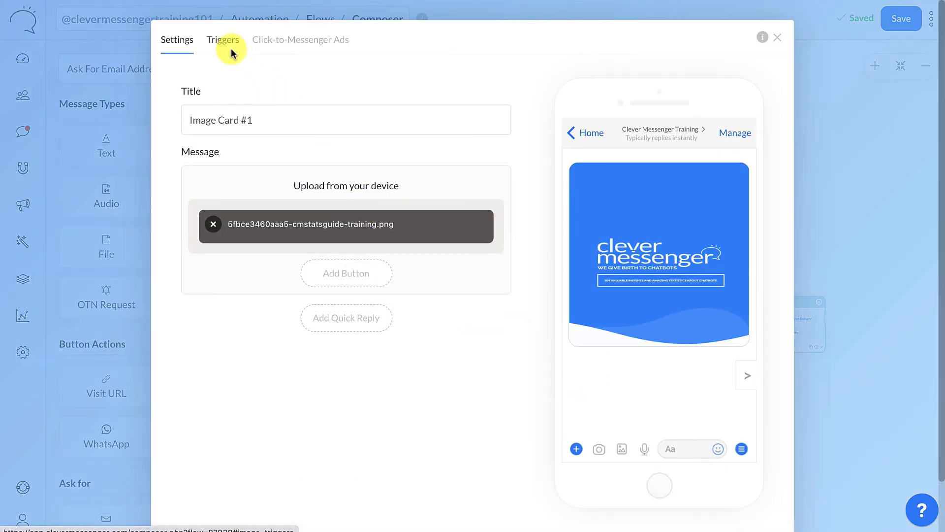
pyautogui.click(228, 43)
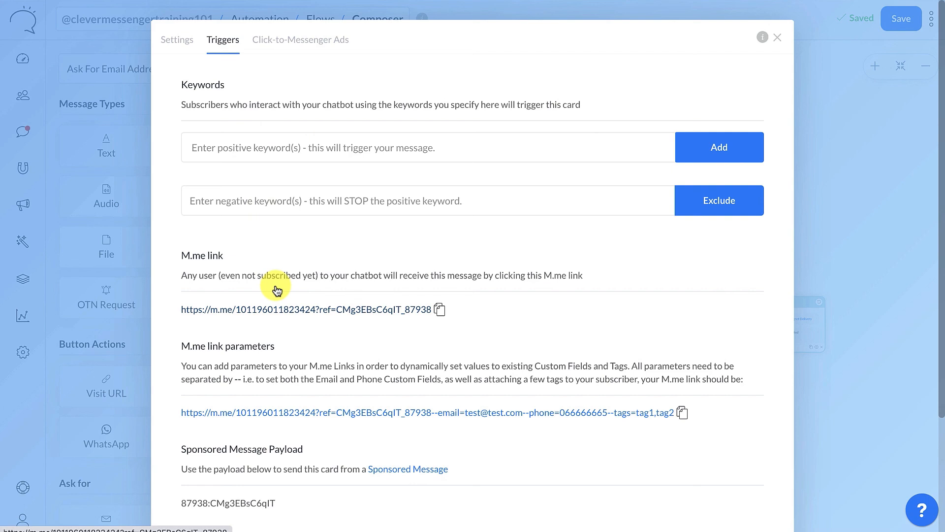
pyautogui.click(297, 310)
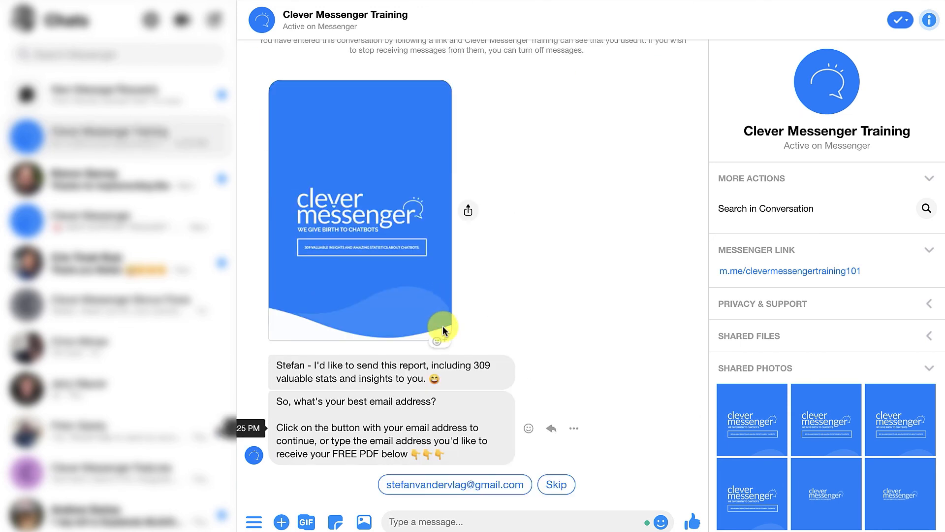
# Answer the bot with the suggested email address and "Yes, please send it!", and open the delivered free PDF to check it
pyautogui.click(455, 485)
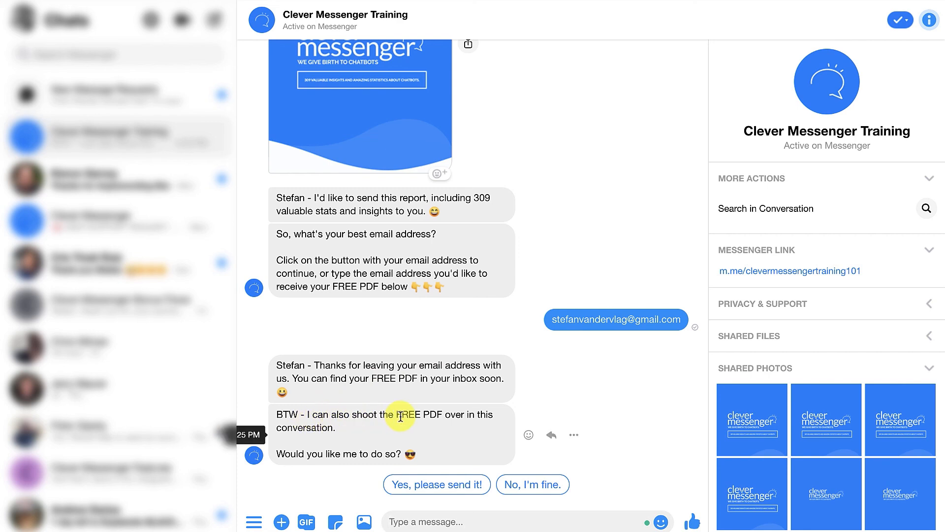
pyautogui.click(443, 486)
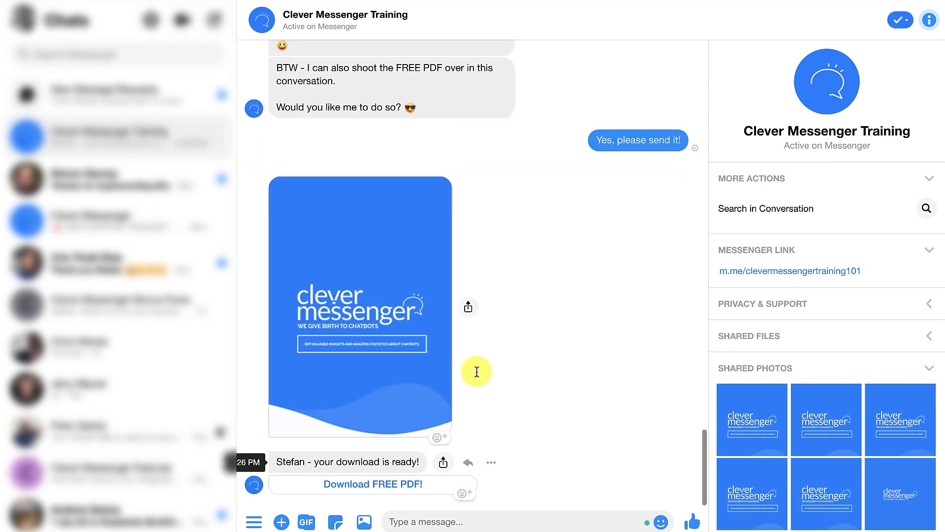
pyautogui.click(393, 483)
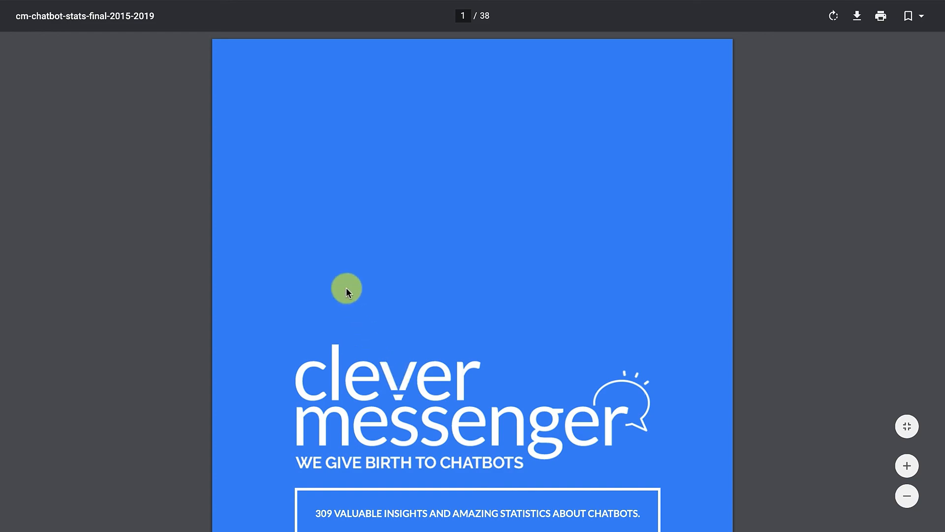
pyautogui.press('super+w')
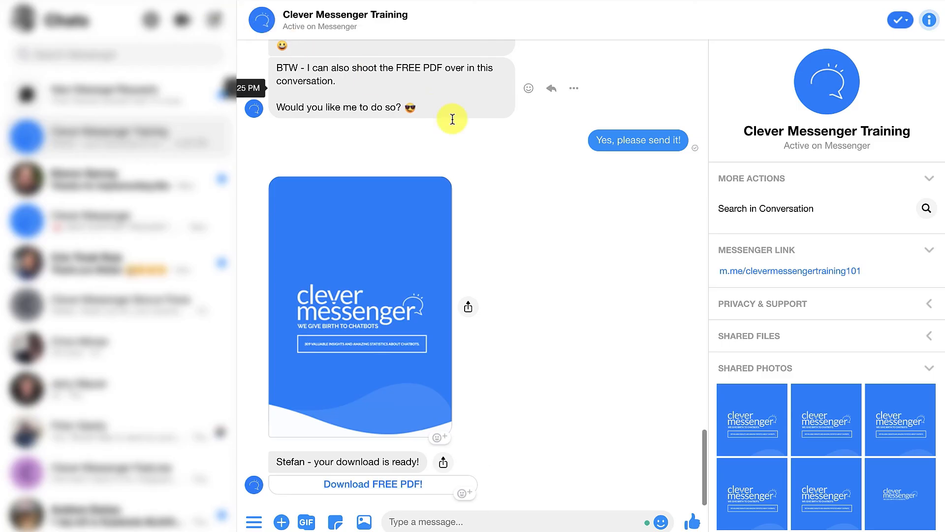